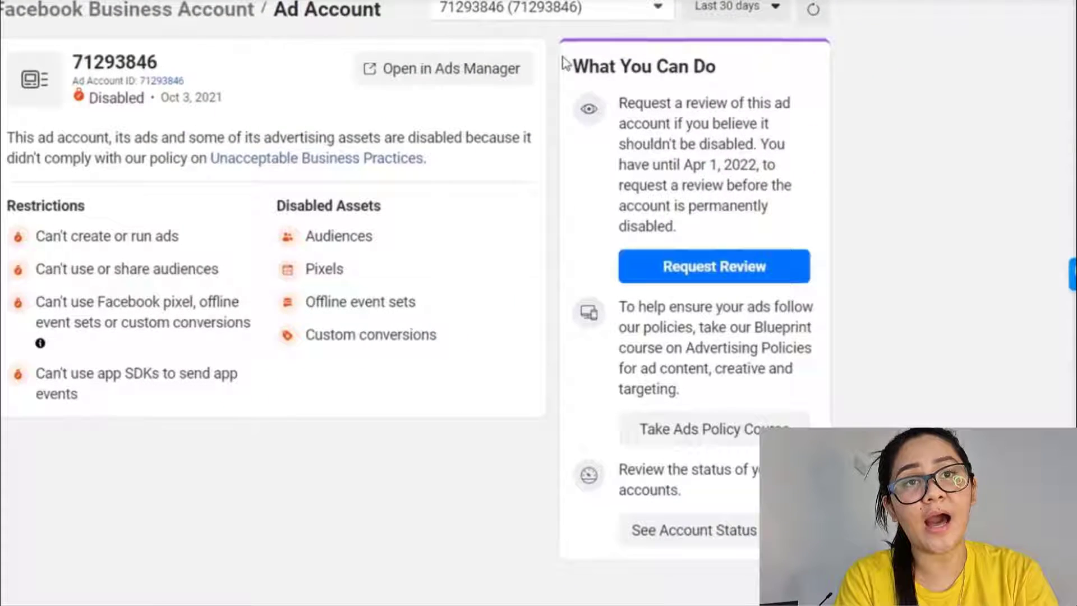
- Highlight the What You Can Do guidance and the Apr 1, 2022 review deadline
{"action": "left_click_drag", "start_coordinate": [765, 143], "coordinate": [829, 186]}
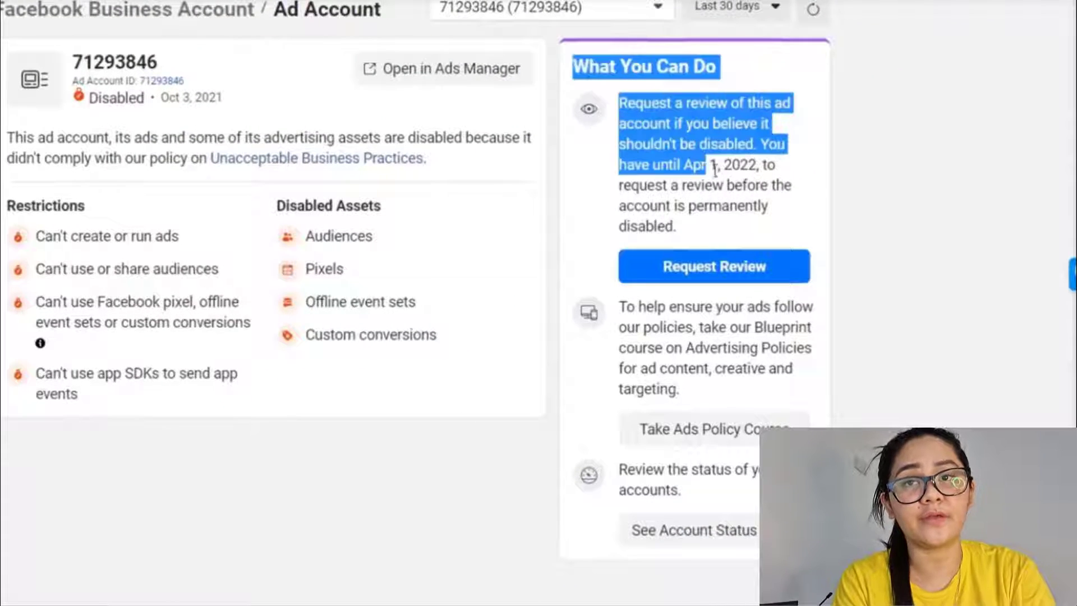
{"action": "left_click_drag", "start_coordinate": [714, 168], "coordinate": [723, 496]}
{"action": "left_click", "coordinate": [609, 104]}
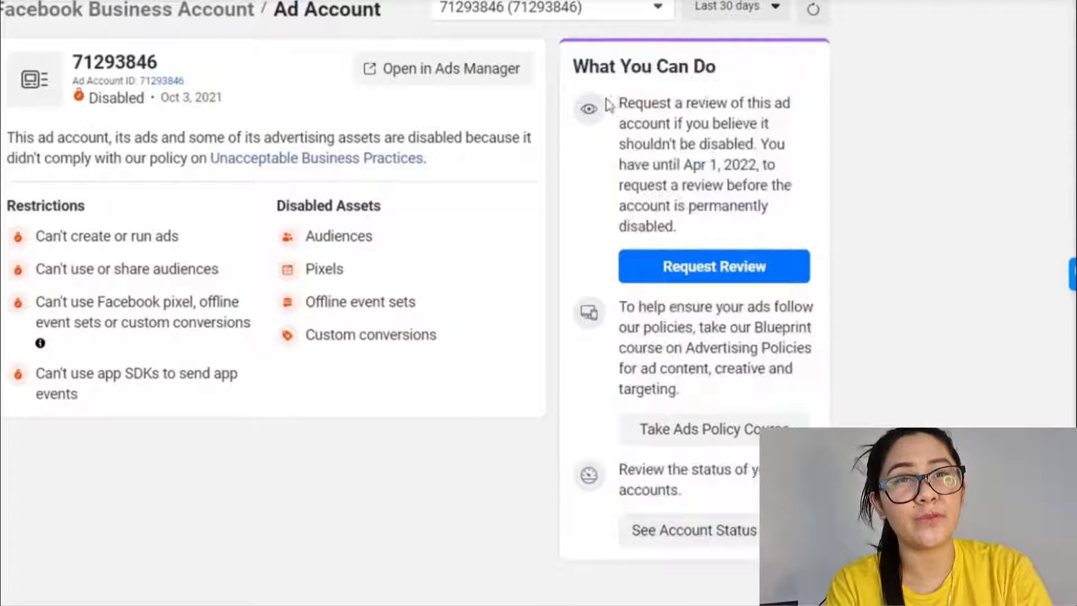
{"action": "left_click_drag", "start_coordinate": [575, 66], "coordinate": [706, 68]}
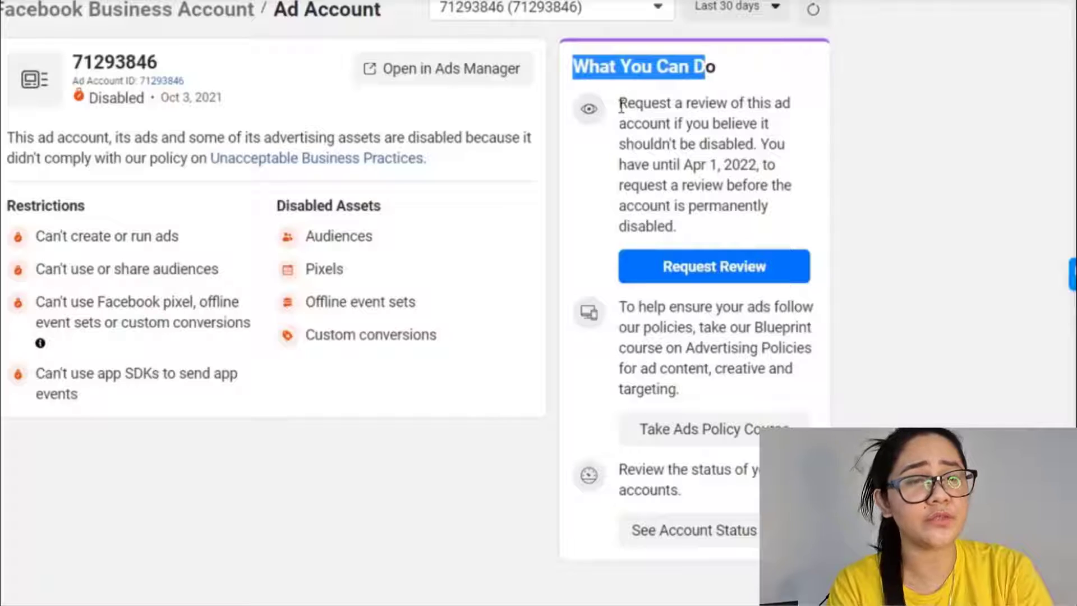
{"action": "left_click_drag", "start_coordinate": [622, 106], "coordinate": [758, 140]}
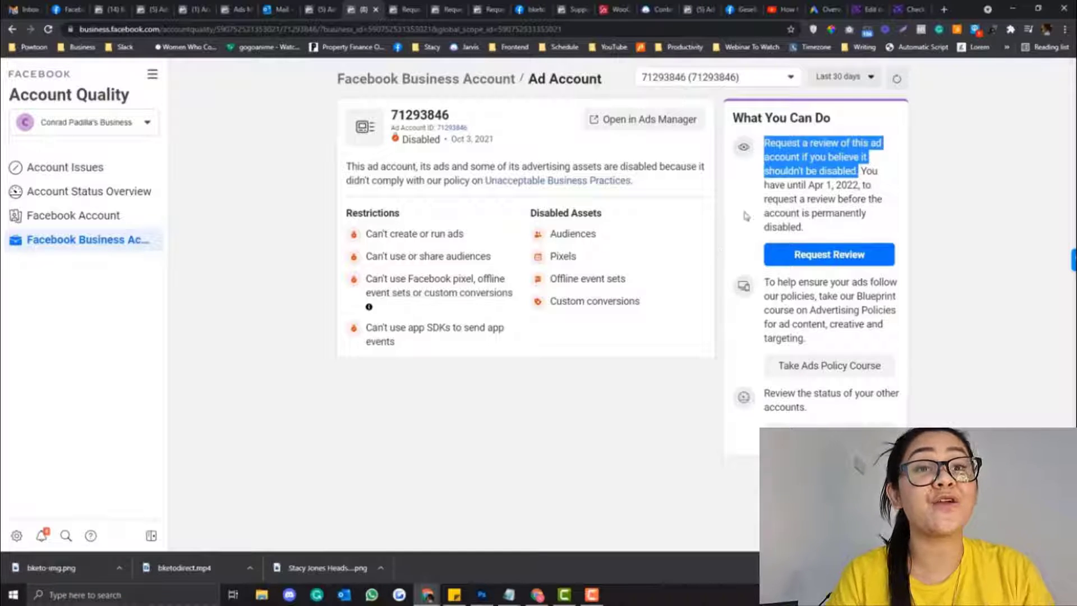
{"action": "left_click", "coordinate": [764, 193]}
{"action": "left_click_drag", "start_coordinate": [764, 185], "coordinate": [804, 227]}
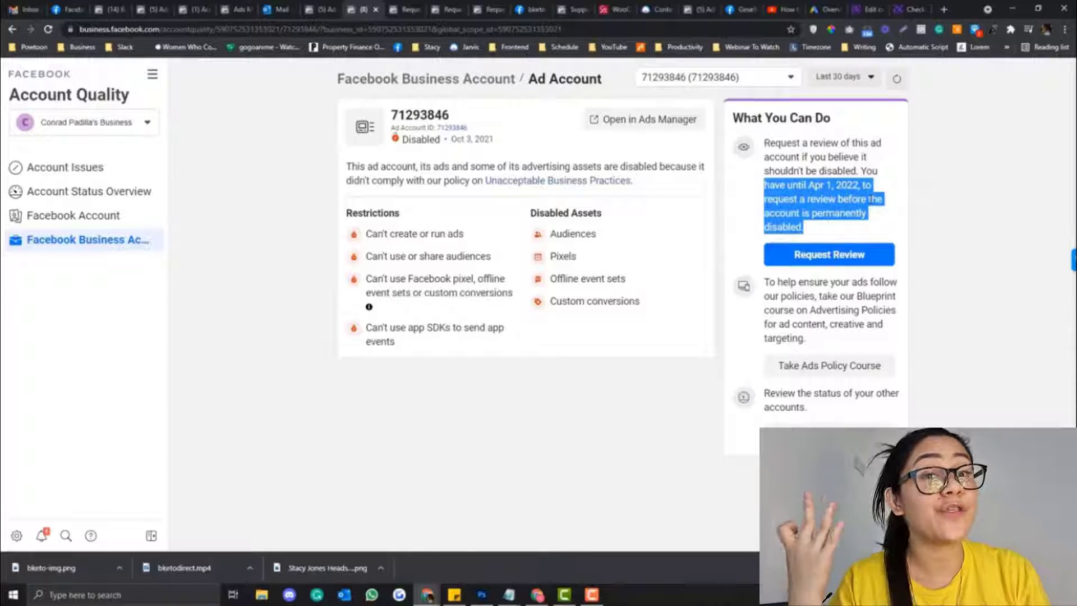
{"action": "left_click", "coordinate": [814, 189]}
{"action": "left_click_drag", "start_coordinate": [809, 186], "coordinate": [859, 186]}
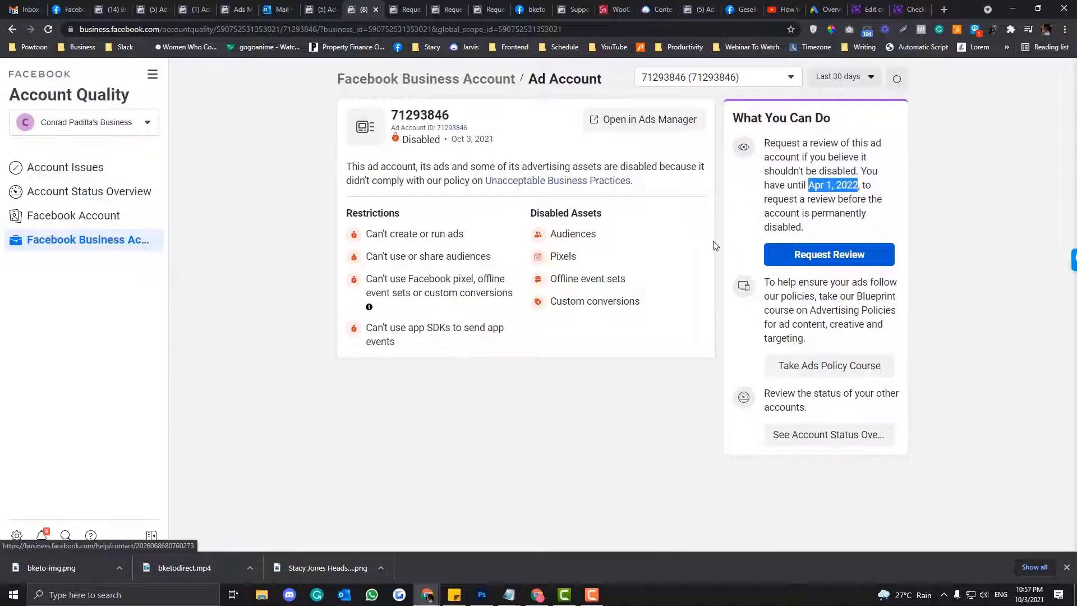
- On the review request form, answer Yes and check the ad account list, keeping No Advertising Account
{"action": "left_click", "coordinate": [404, 10]}
{"action": "left_click", "coordinate": [380, 30]}
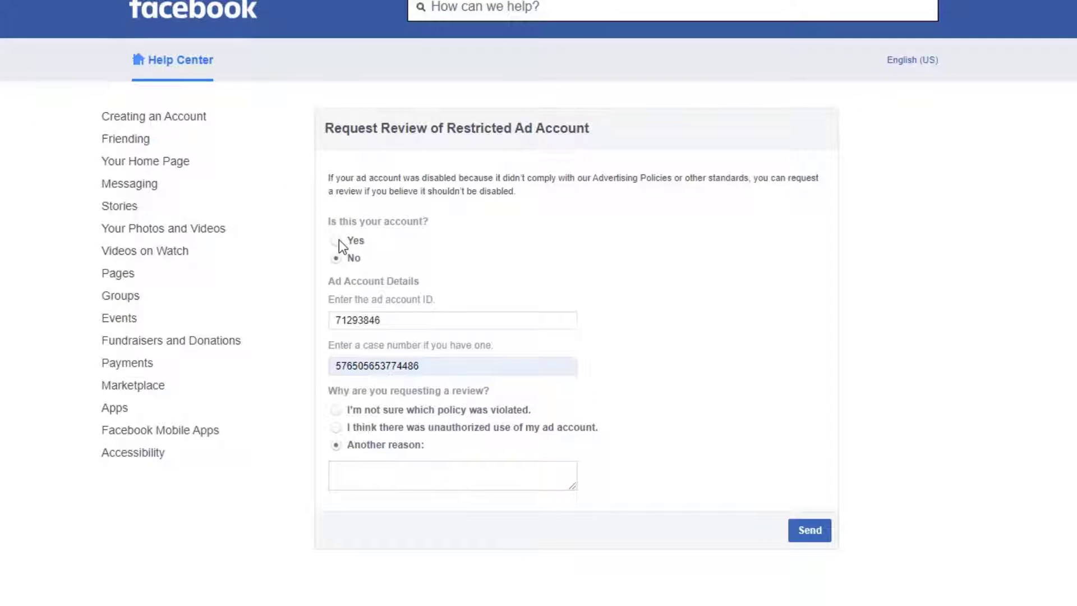
{"action": "left_click", "coordinate": [337, 240]}
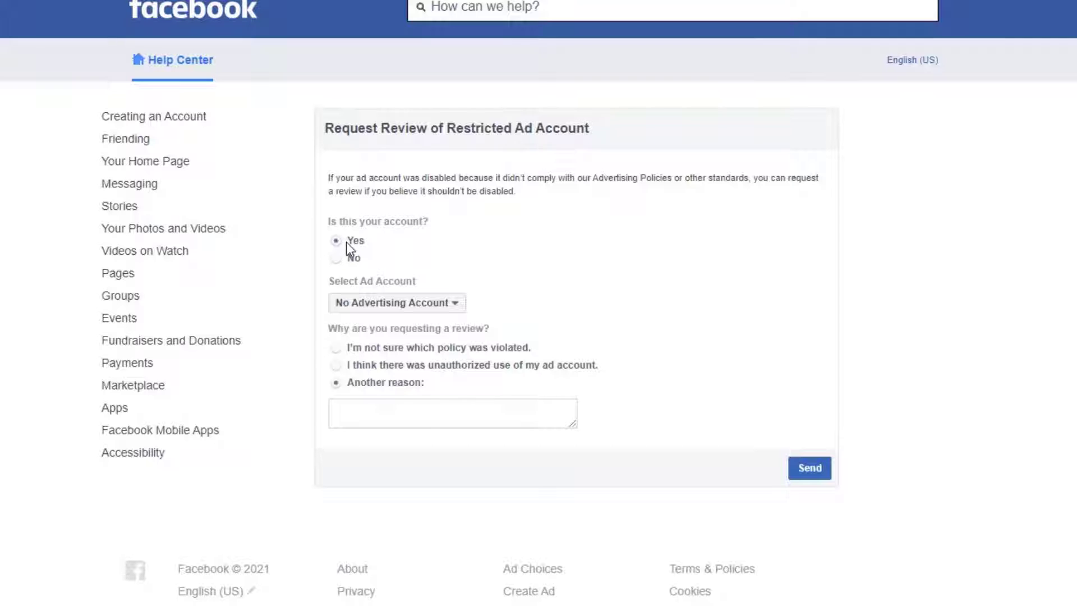
{"action": "left_click", "coordinate": [418, 303]}
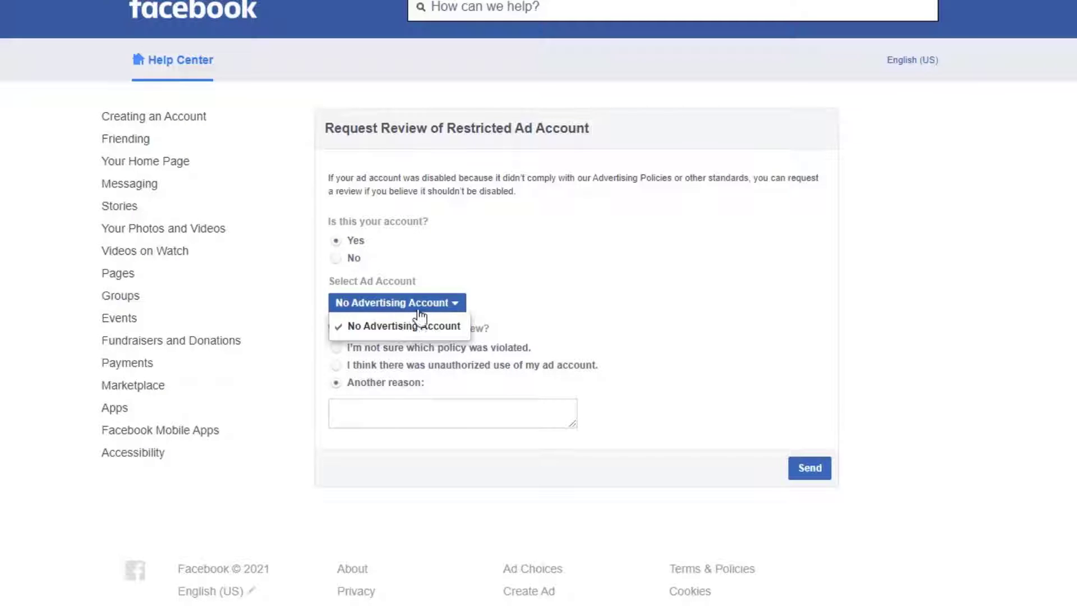
{"action": "left_click", "coordinate": [421, 319]}
{"action": "left_click", "coordinate": [421, 309]}
{"action": "left_click", "coordinate": [559, 326]}
{"action": "left_click", "coordinate": [434, 307]}
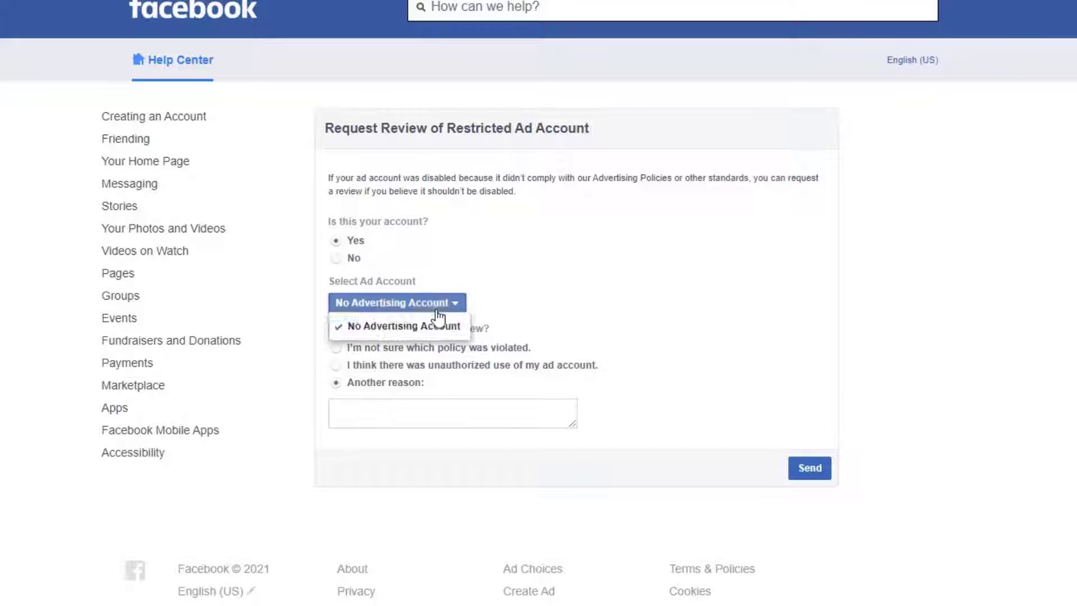
{"action": "left_click", "coordinate": [522, 306]}
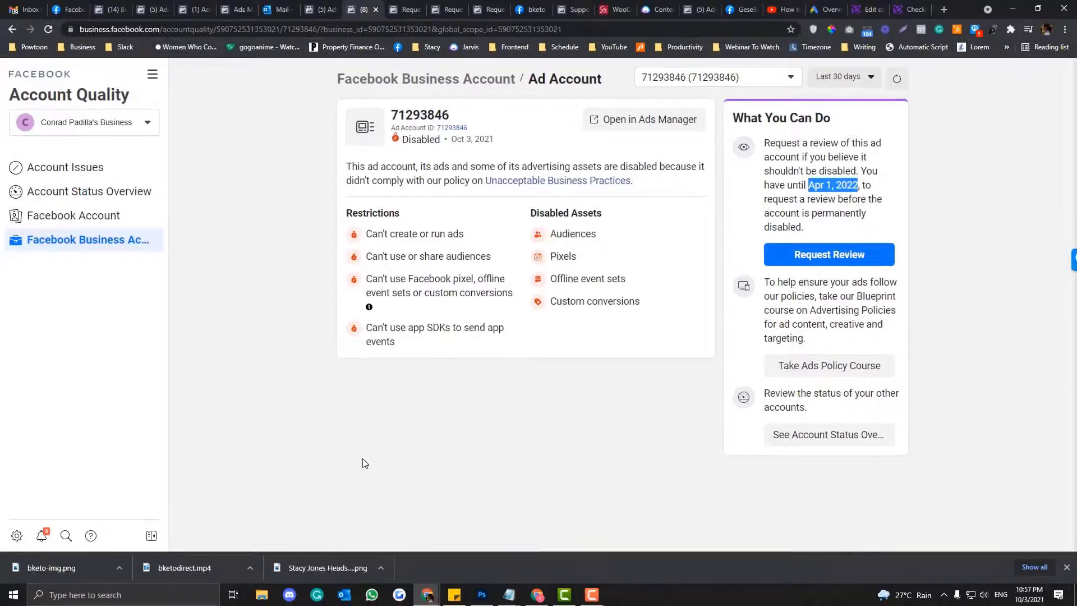
- Reload the Ads Manager Campaigns page from its address bar, then go back to the review form
{"action": "left_click", "coordinate": [315, 11]}
{"action": "left_click", "coordinate": [310, 29]}
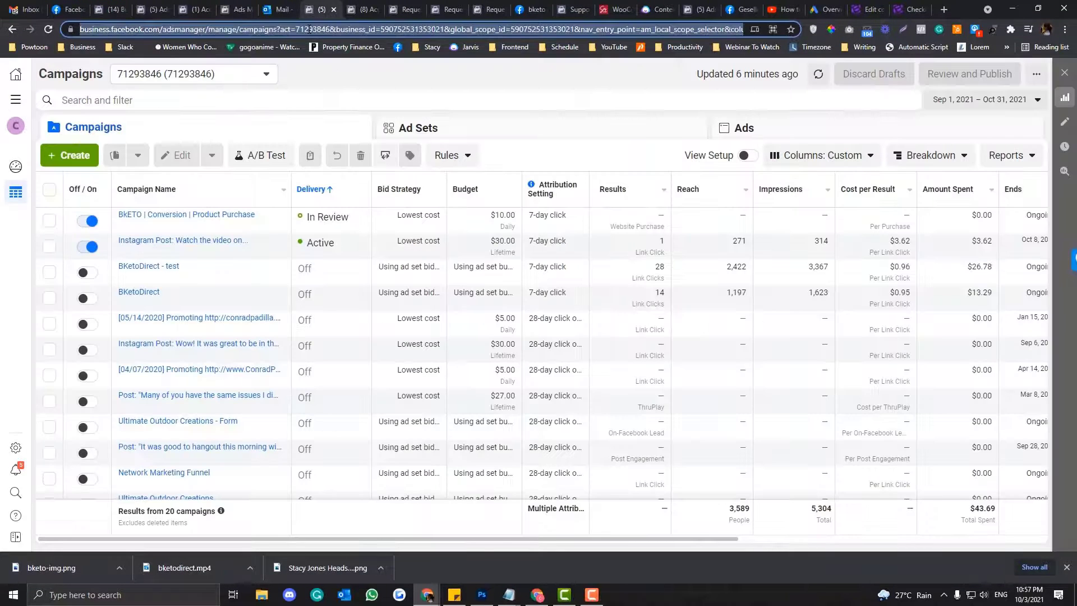
{"action": "key", "text": "Return"}
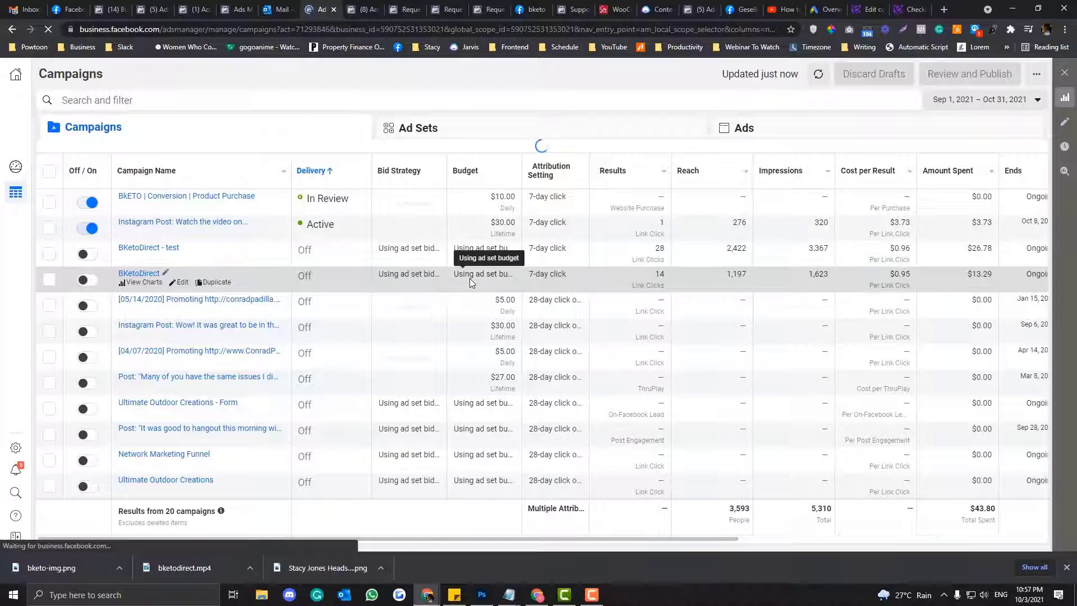
{"action": "left_click", "coordinate": [409, 10]}
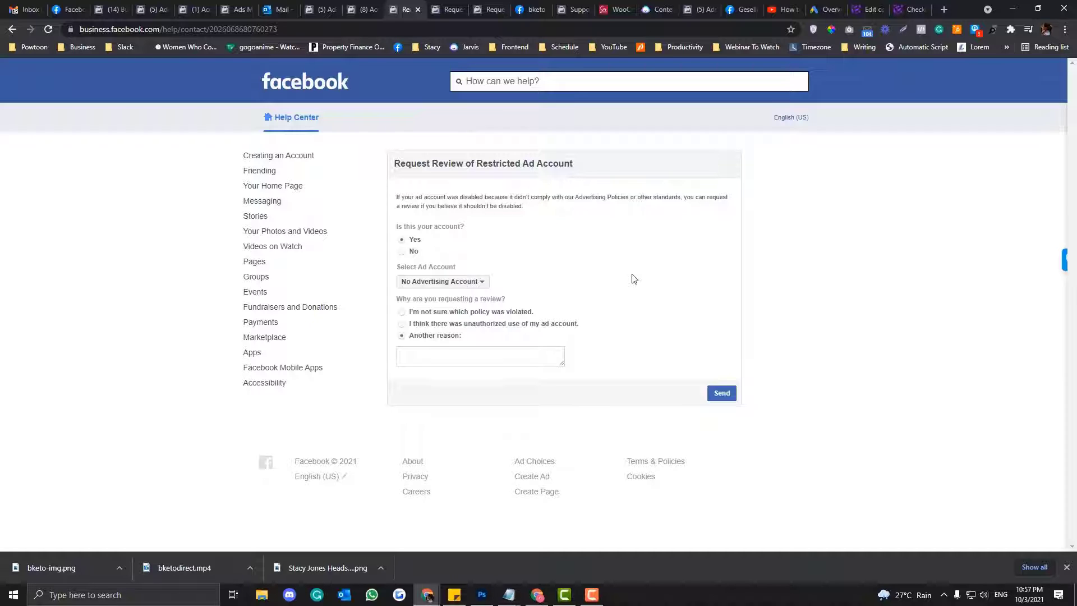
- Check the ad account list again, then answer No to reveal the prefilled account ID and case number
{"action": "left_click", "coordinate": [322, 12]}
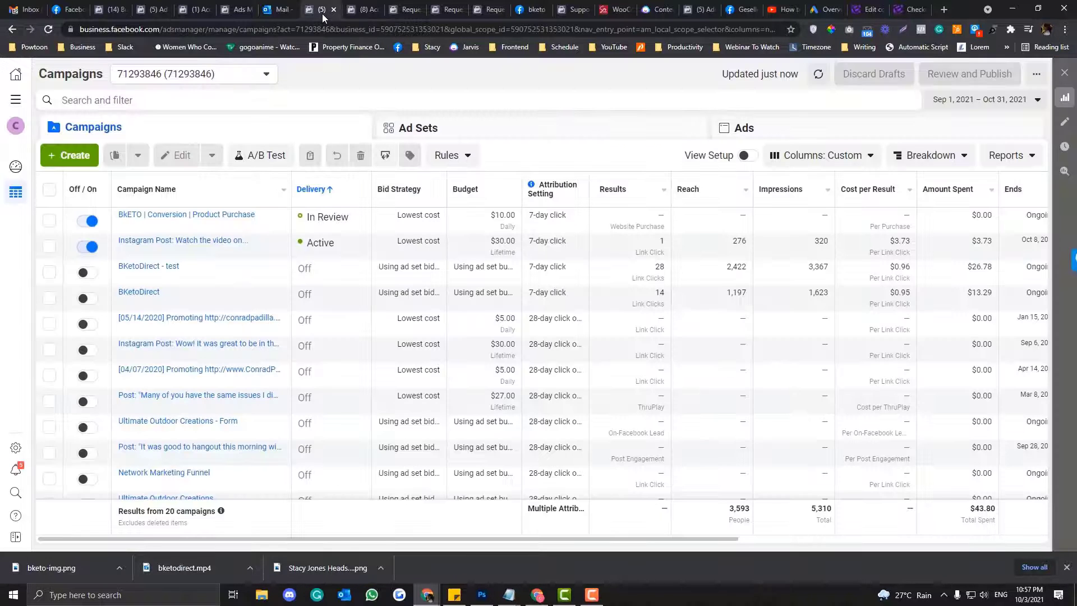
{"action": "left_click", "coordinate": [412, 12]}
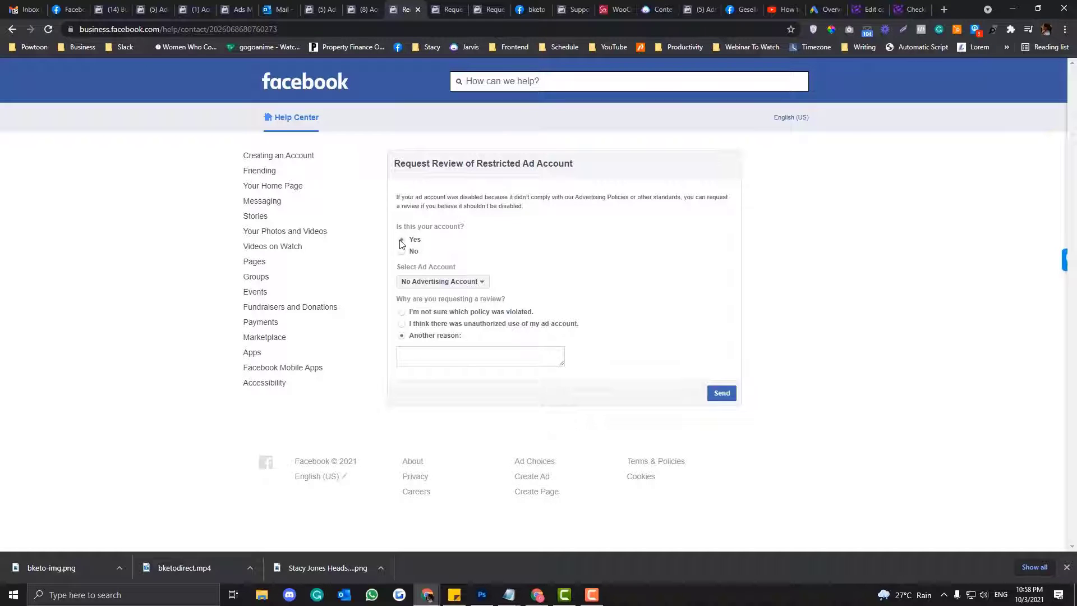
{"action": "left_click", "coordinate": [443, 281]}
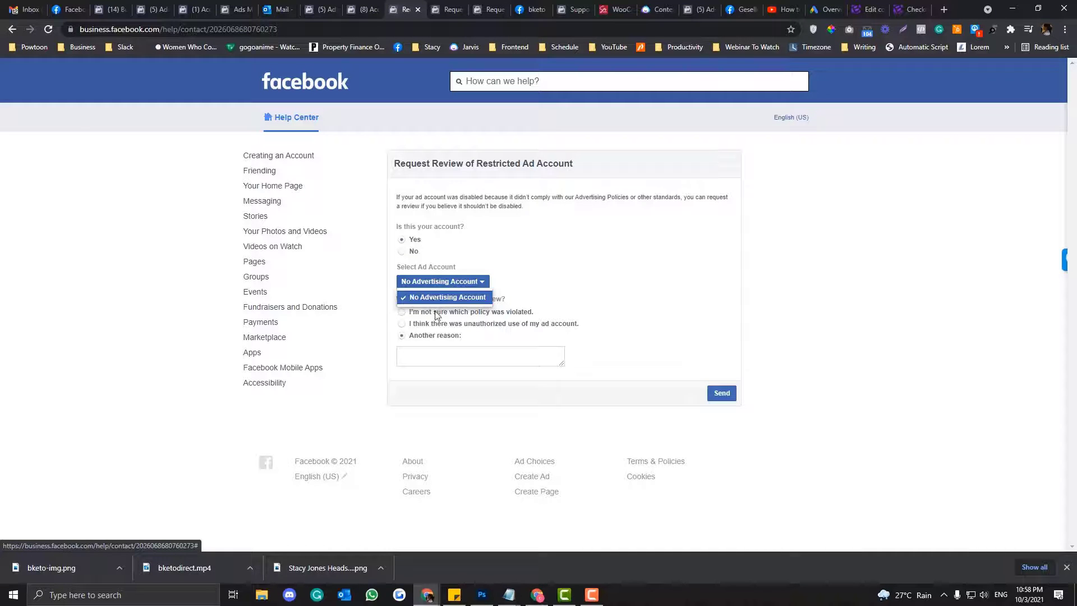
{"action": "left_click", "coordinate": [402, 252]}
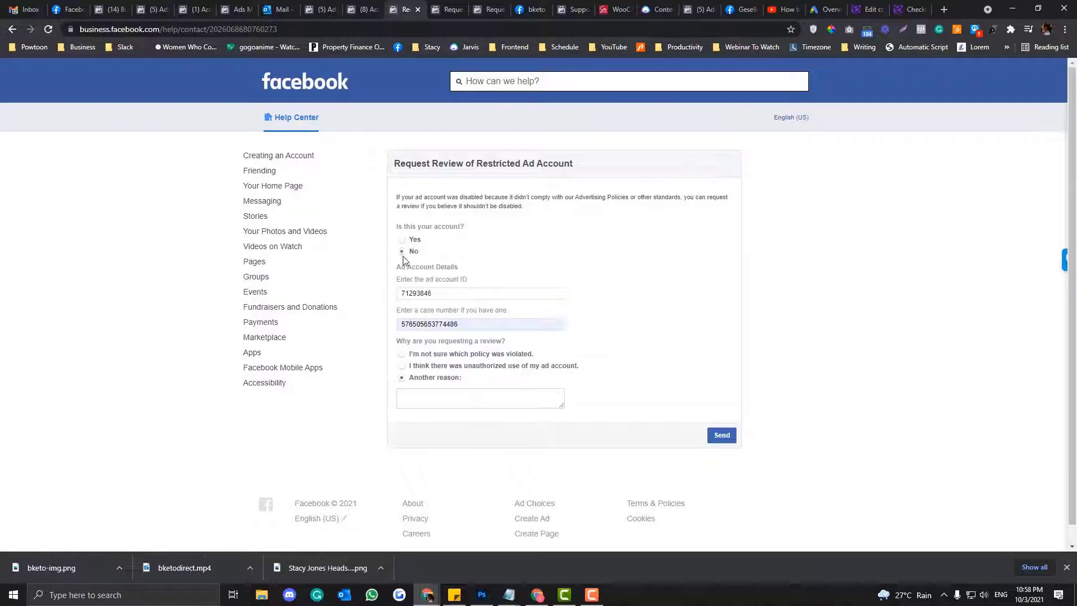
{"action": "left_click_drag", "start_coordinate": [431, 293], "coordinate": [379, 295]}
{"action": "key", "text": "ctrl+c"}
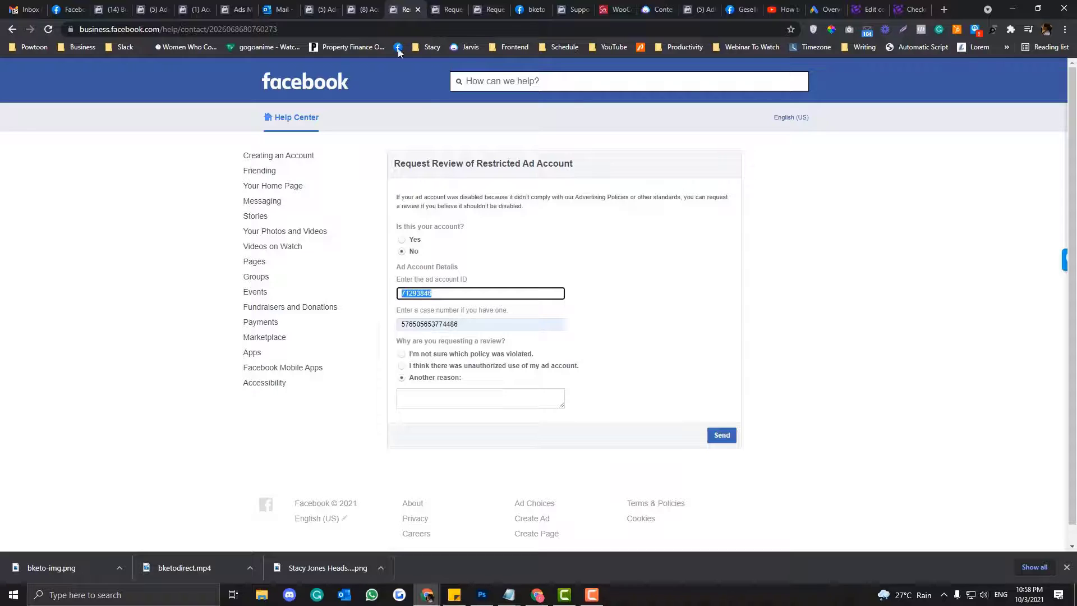
{"action": "left_click", "coordinate": [357, 9]}
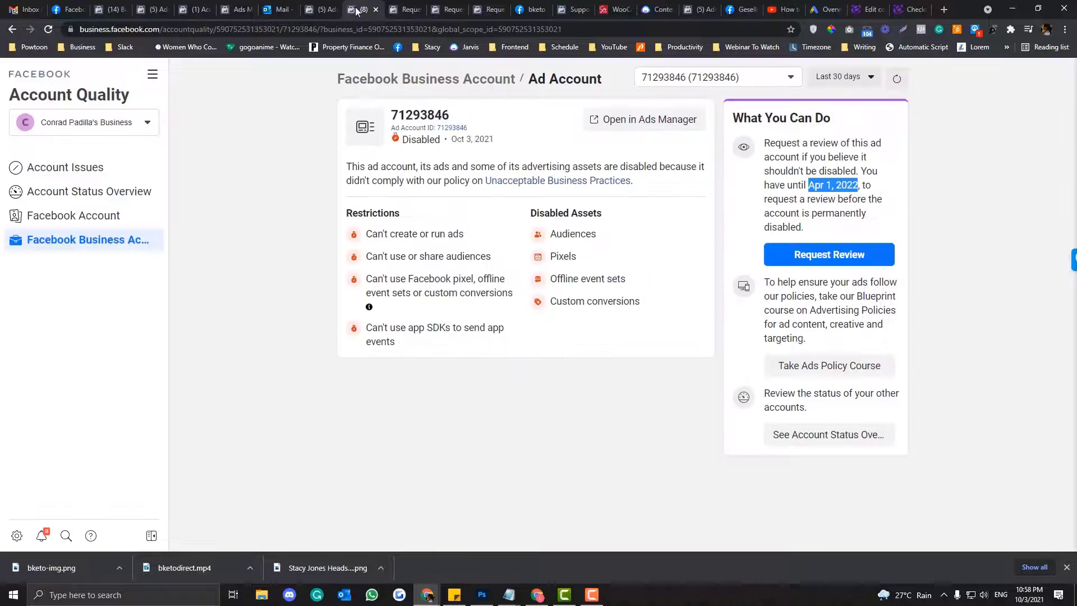
{"action": "left_click", "coordinate": [441, 127]}
{"action": "key", "text": "ctrl+Tab"}
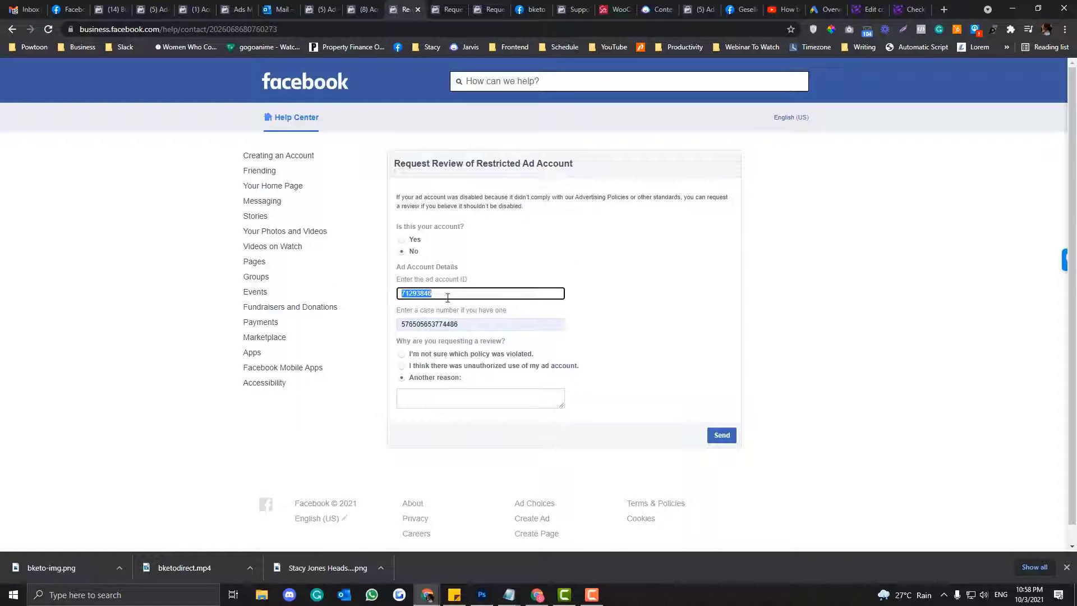
{"action": "key", "text": "ctrl+v"}
- Delete the case number and choose Another reason as the grounds for review
{"action": "left_click", "coordinate": [448, 325]}
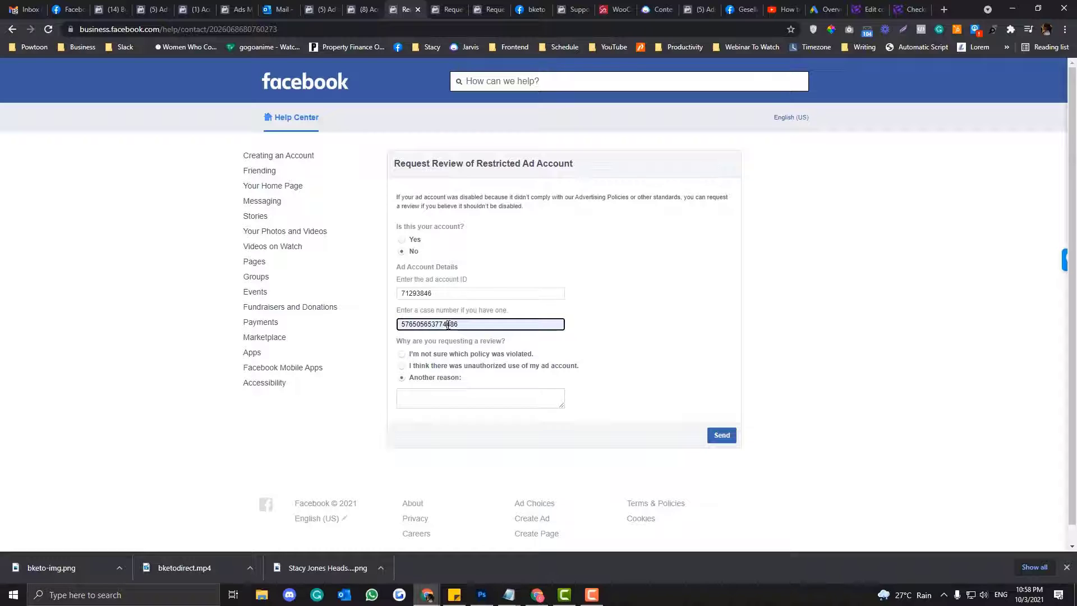
{"action": "double_click", "coordinate": [399, 324]}
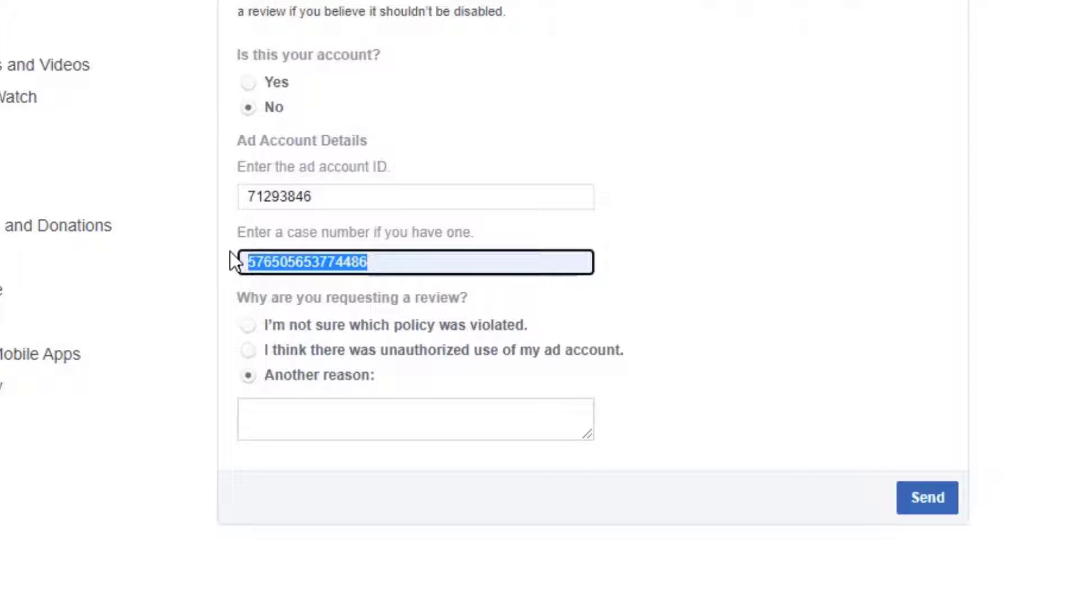
{"action": "left_click", "coordinate": [407, 265]}
{"action": "left_click_drag", "start_coordinate": [407, 266], "coordinate": [216, 267]}
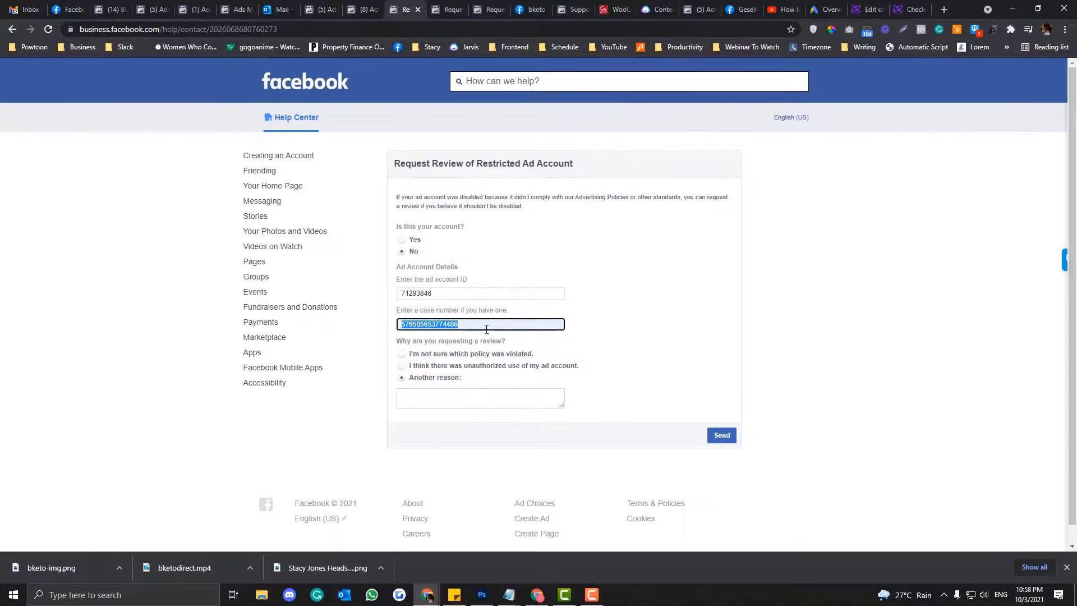
{"action": "left_click", "coordinate": [442, 263]}
{"action": "left_click_drag", "start_coordinate": [493, 324], "coordinate": [402, 325]}
{"action": "key", "text": "BackSpace"}
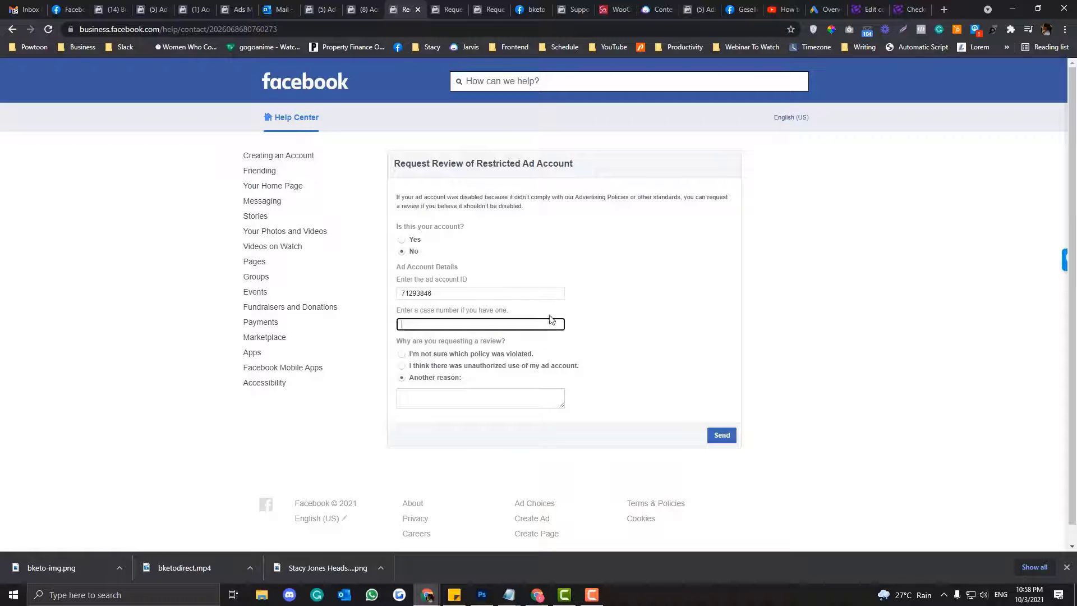
{"action": "left_click_drag", "start_coordinate": [437, 293], "coordinate": [391, 295]}
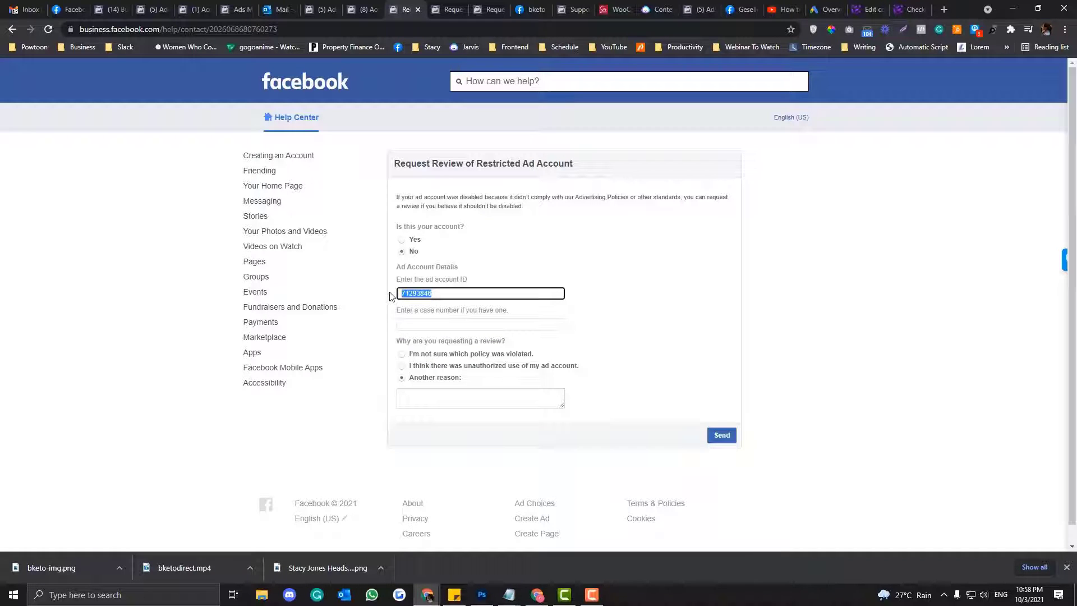
{"action": "left_click", "coordinate": [549, 264]}
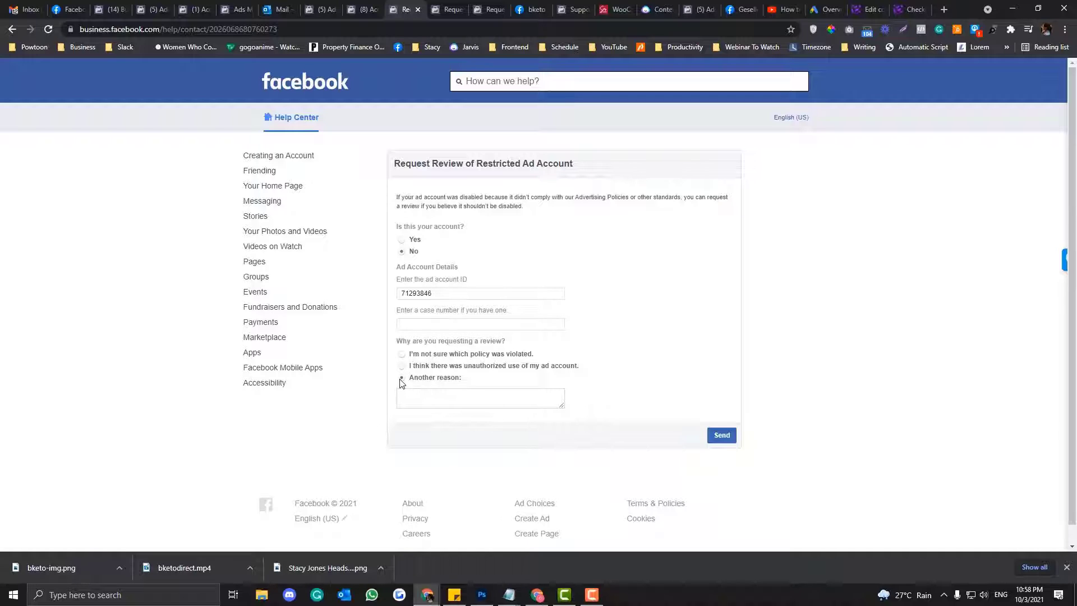
{"action": "left_click", "coordinate": [407, 399]}
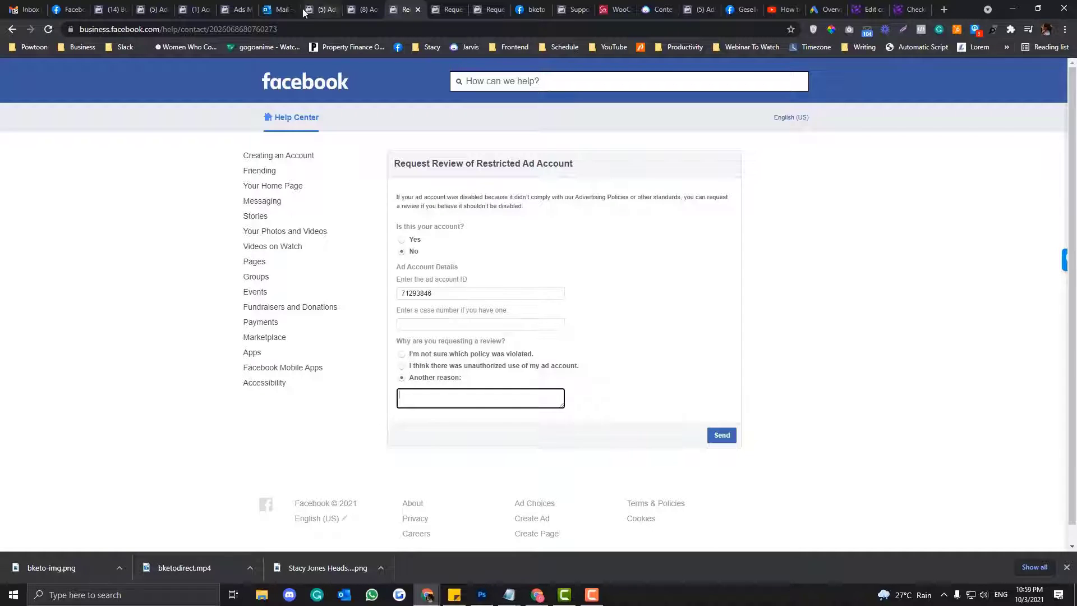
{"action": "left_click", "coordinate": [279, 9]}
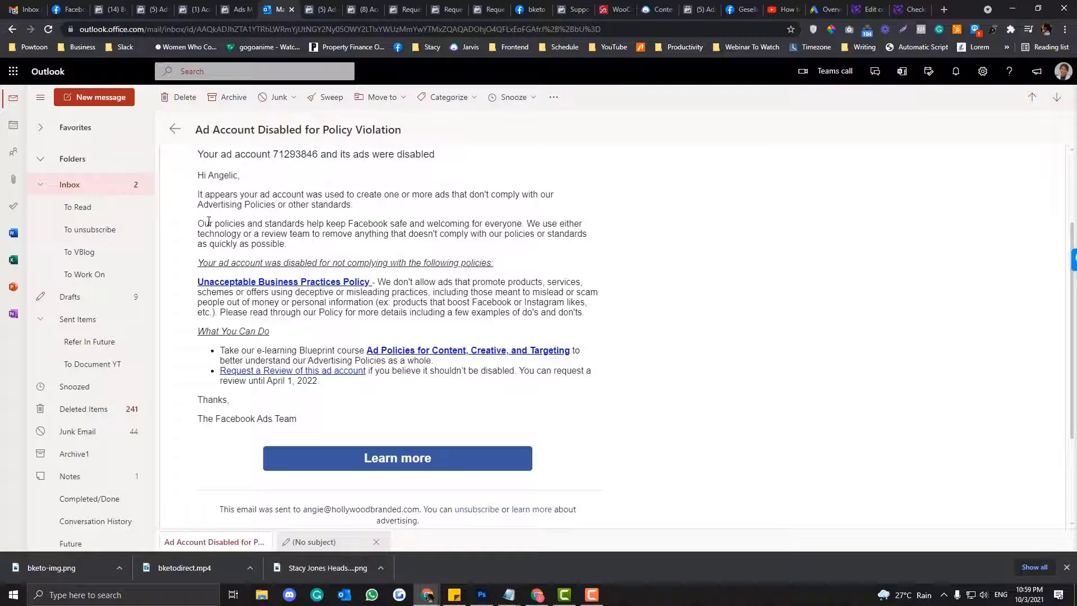
{"action": "scroll", "coordinate": [209, 221], "scroll_direction": "up", "scroll_amount": 2}
{"action": "scroll", "coordinate": [209, 222], "scroll_direction": "down", "scroll_amount": 3}
{"action": "scroll", "coordinate": [209, 222], "scroll_direction": "up", "scroll_amount": 2}
{"action": "scroll", "coordinate": [210, 223], "scroll_direction": "down", "scroll_amount": 1}
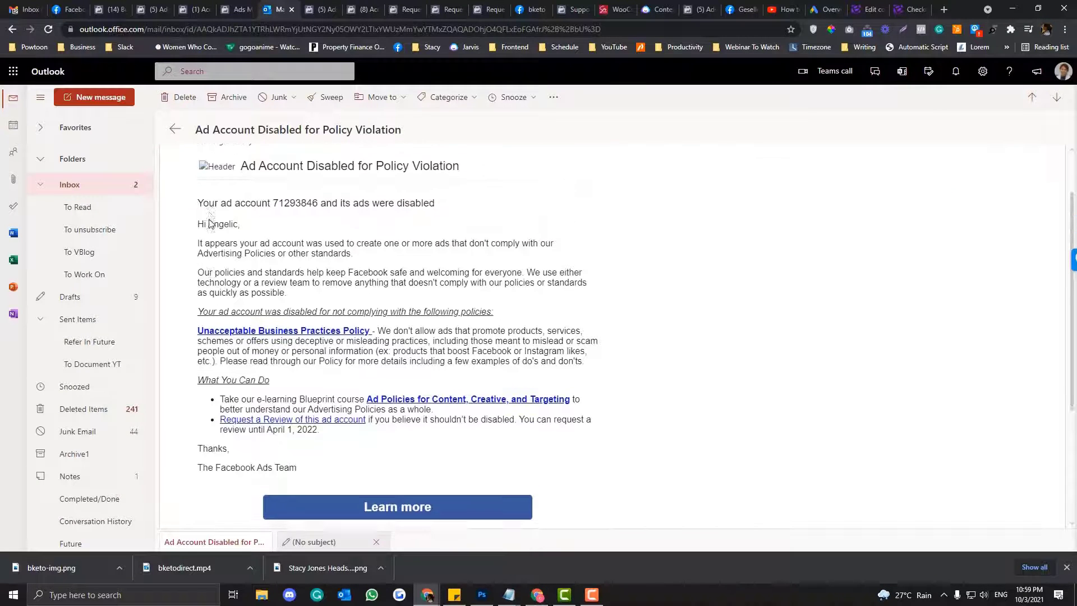
{"action": "scroll", "coordinate": [209, 223], "scroll_direction": "down", "scroll_amount": 3}
{"action": "scroll", "coordinate": [208, 223], "scroll_direction": "up", "scroll_amount": 3}
{"action": "scroll", "coordinate": [210, 222], "scroll_direction": "down", "scroll_amount": 1}
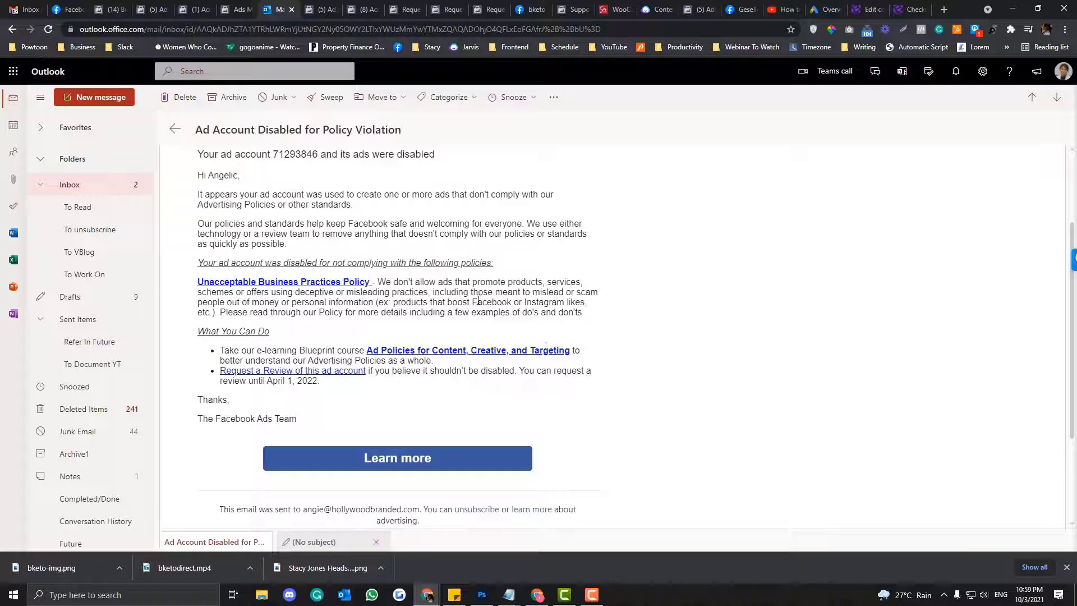
{"action": "left_click", "coordinate": [408, 8]}
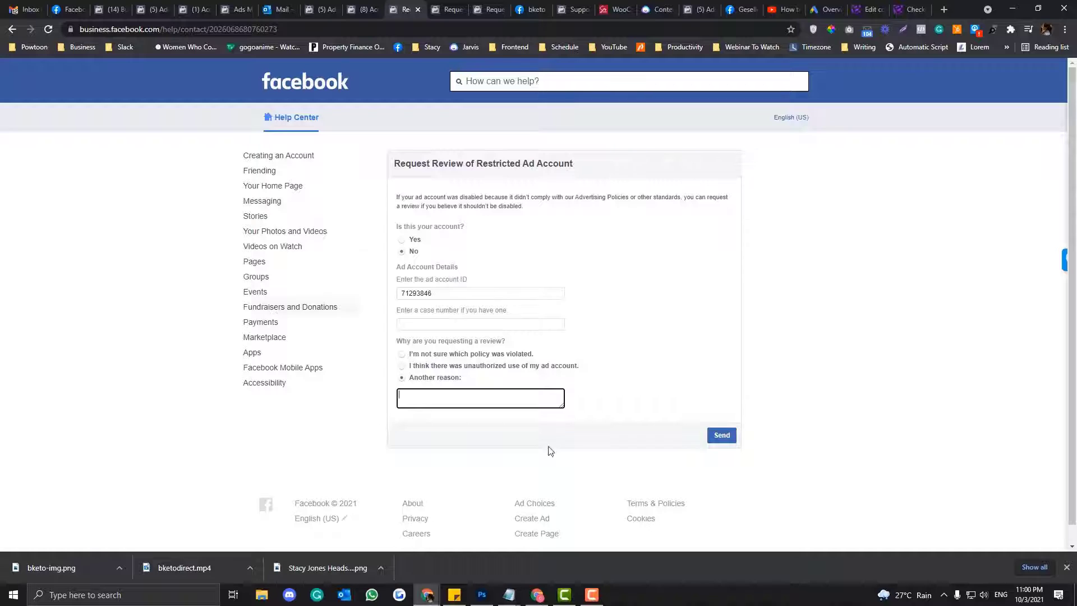
{"action": "left_click", "coordinate": [473, 299]}
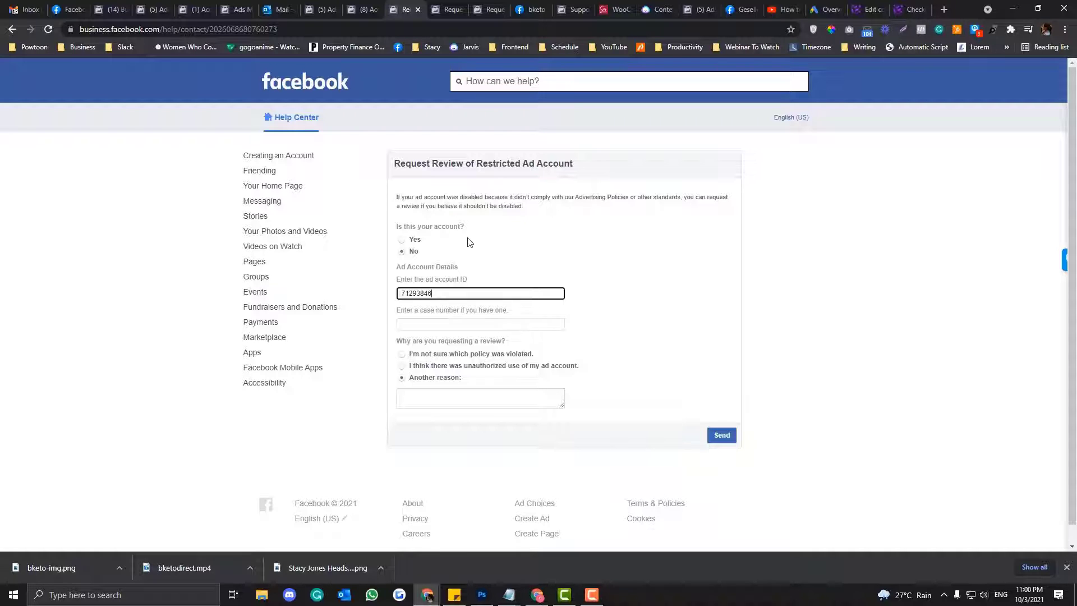
{"action": "left_click", "coordinate": [436, 323]}
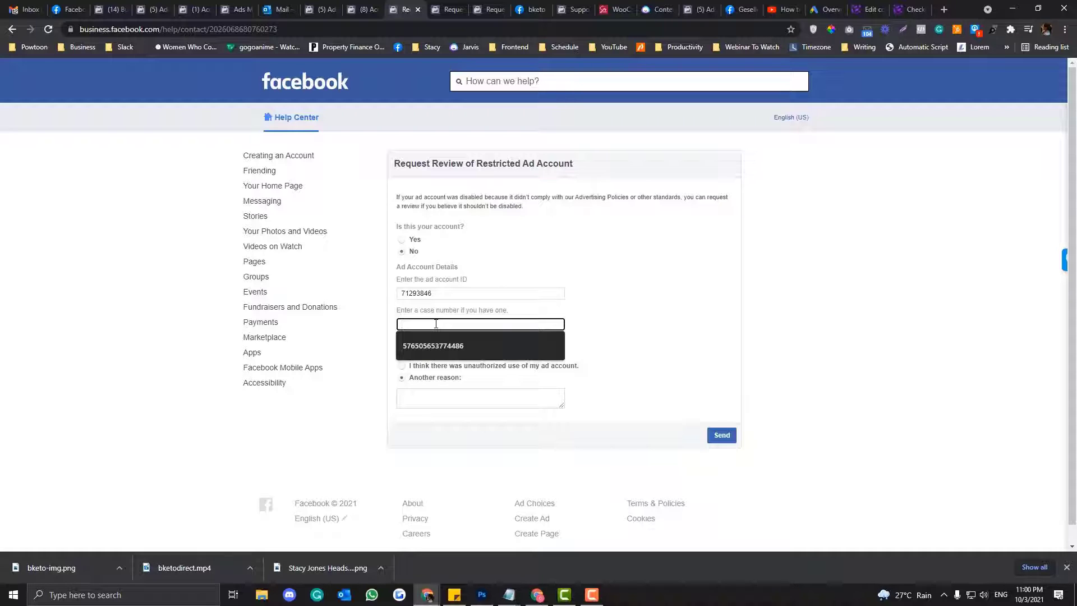
{"action": "left_click", "coordinate": [495, 266]}
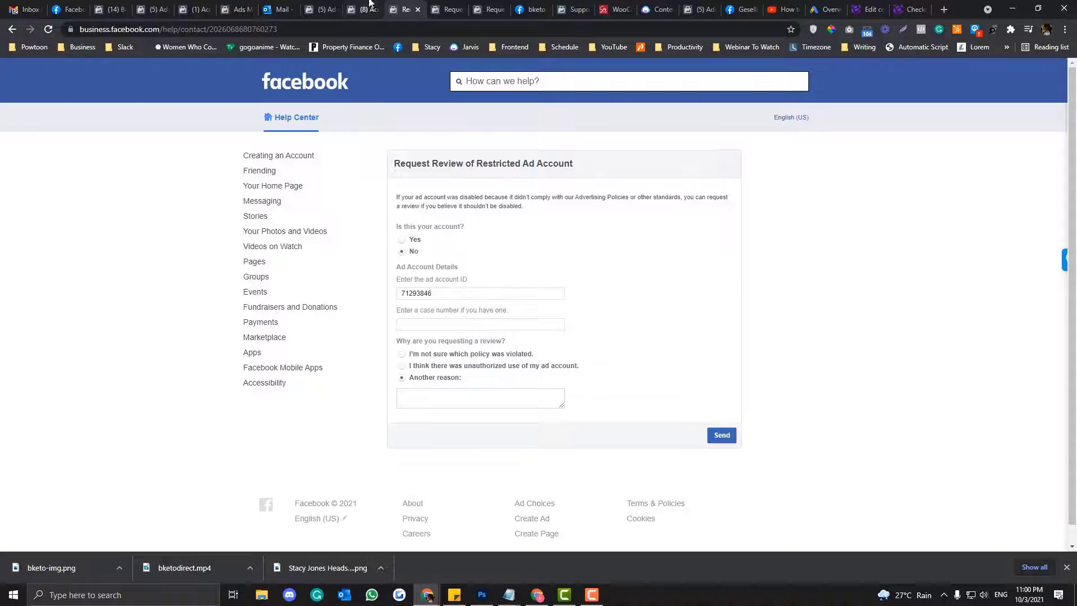
- Look over the Account Quality and Business Home pages, then bring up the Outlook inbox
{"action": "left_click", "coordinate": [369, 7]}
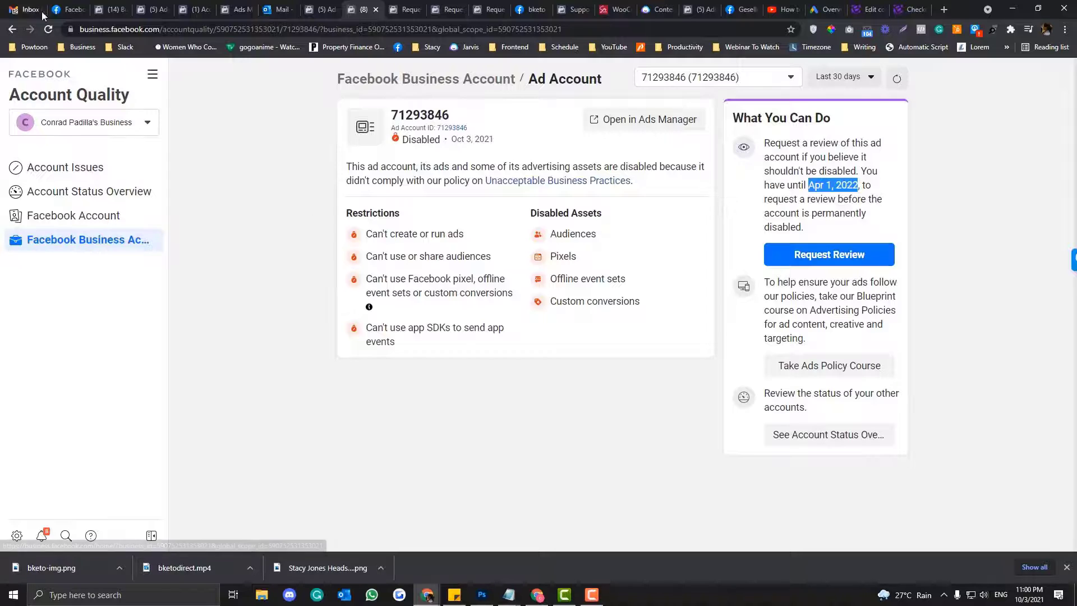
{"action": "left_click", "coordinate": [107, 9]}
{"action": "left_click", "coordinate": [278, 9]}
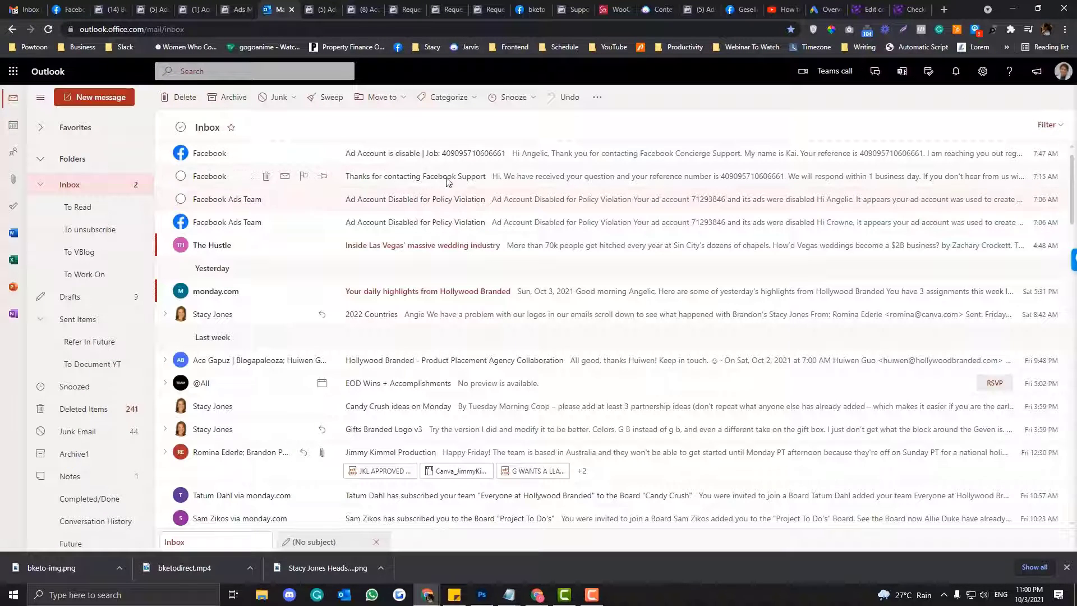
- Open the 'Thanks for contacting Facebook Support' email, select its reference number, and follow its help link
{"action": "left_click", "coordinate": [448, 180]}
{"action": "left_click_drag", "start_coordinate": [424, 218], "coordinate": [492, 218]}
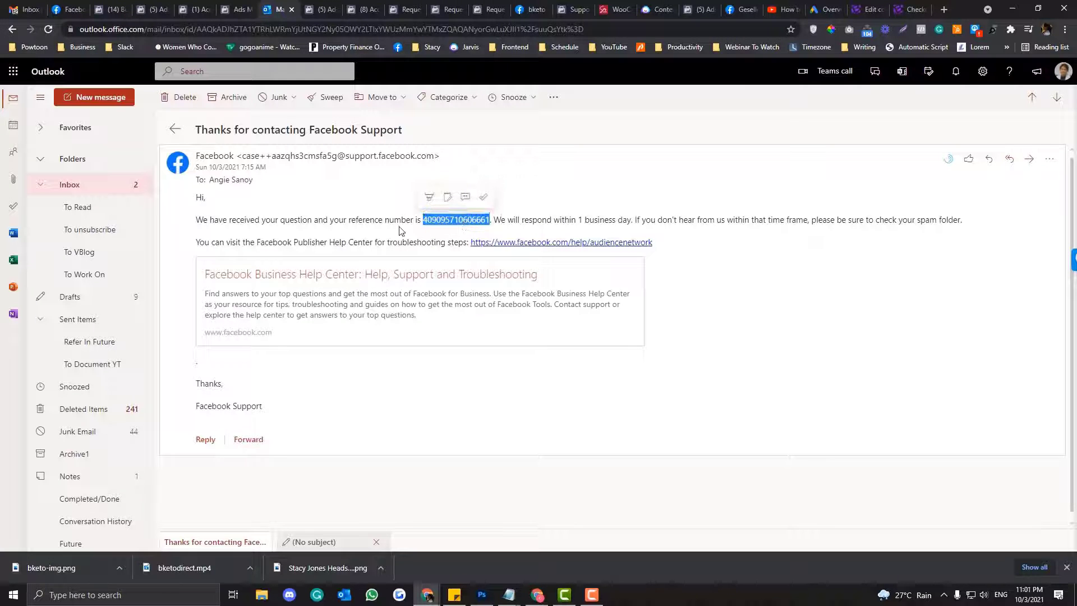
{"action": "left_click_drag", "start_coordinate": [331, 221], "coordinate": [297, 220]}
{"action": "left_click_drag", "start_coordinate": [423, 219], "coordinate": [502, 220]}
{"action": "left_click", "coordinate": [505, 244]}
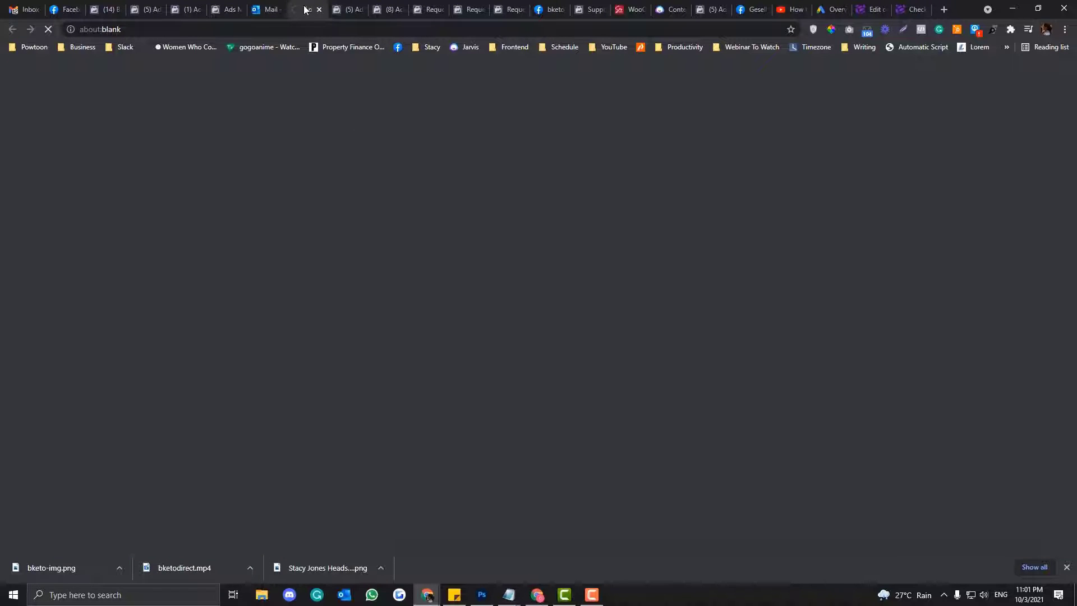
{"action": "left_click_drag", "start_coordinate": [304, 9], "coordinate": [508, 8]}
- Confirm Crownes remains the selected ad account on the other review form, then view the Business Help Center
{"action": "left_click", "coordinate": [467, 6]}
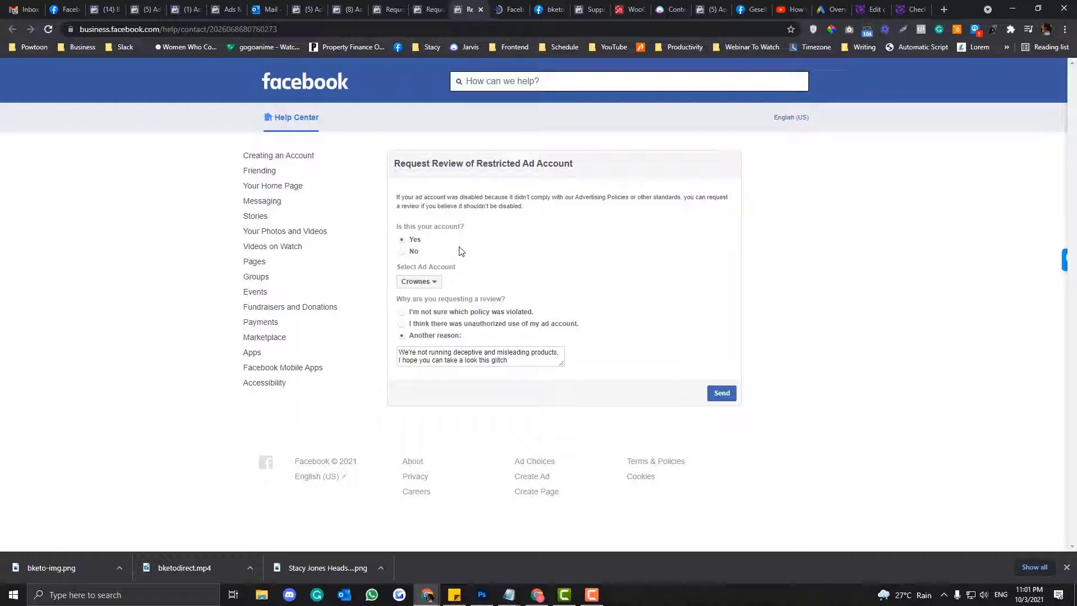
{"action": "left_click", "coordinate": [425, 284]}
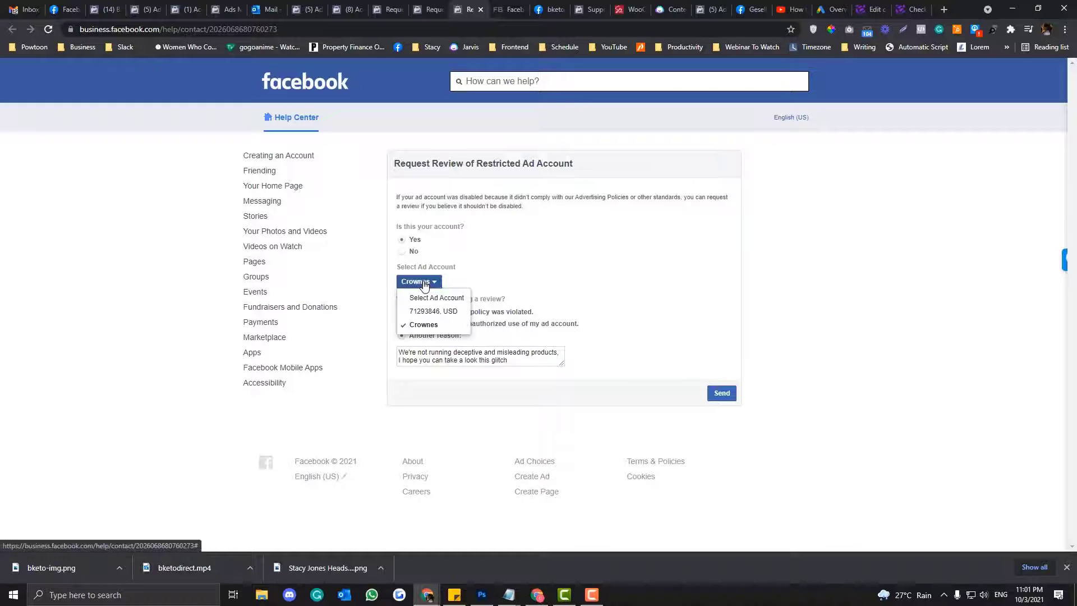
{"action": "left_click", "coordinate": [425, 284]}
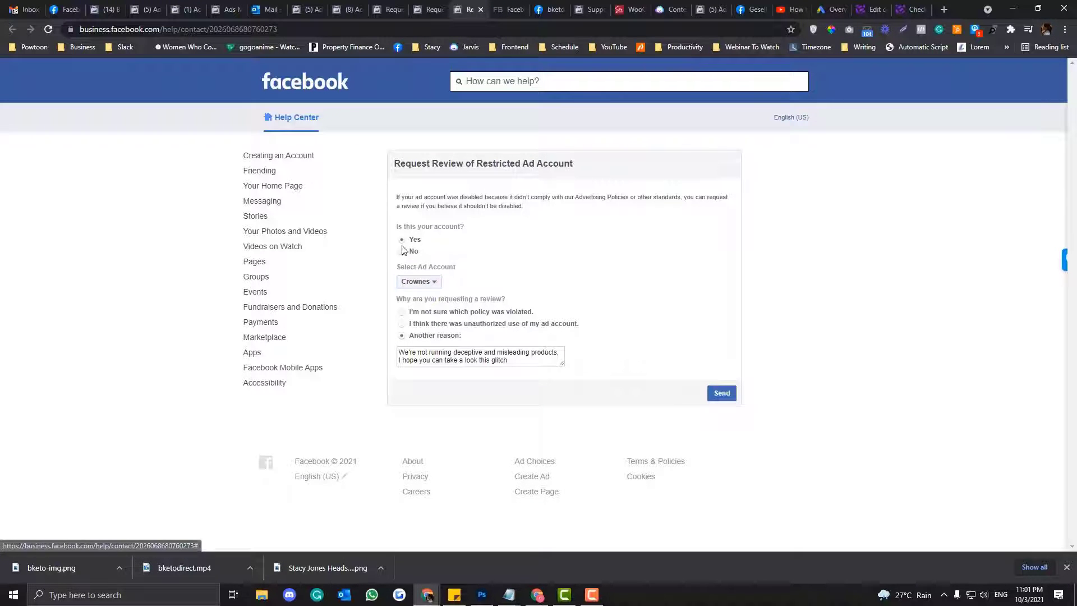
{"action": "left_click", "coordinate": [432, 282]}
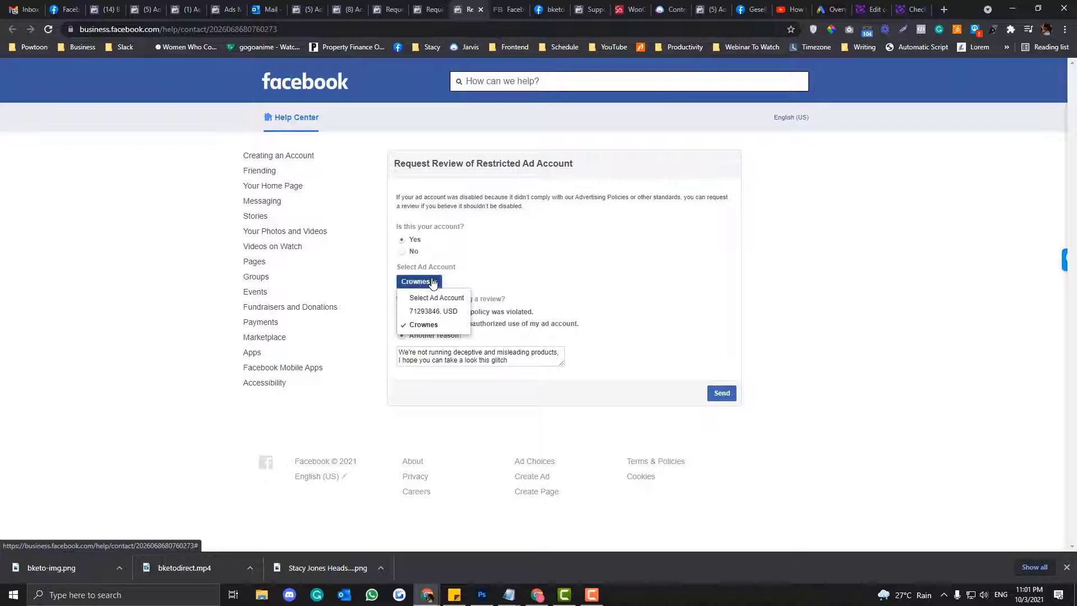
{"action": "left_click", "coordinate": [432, 282]}
{"action": "left_click", "coordinate": [420, 282]}
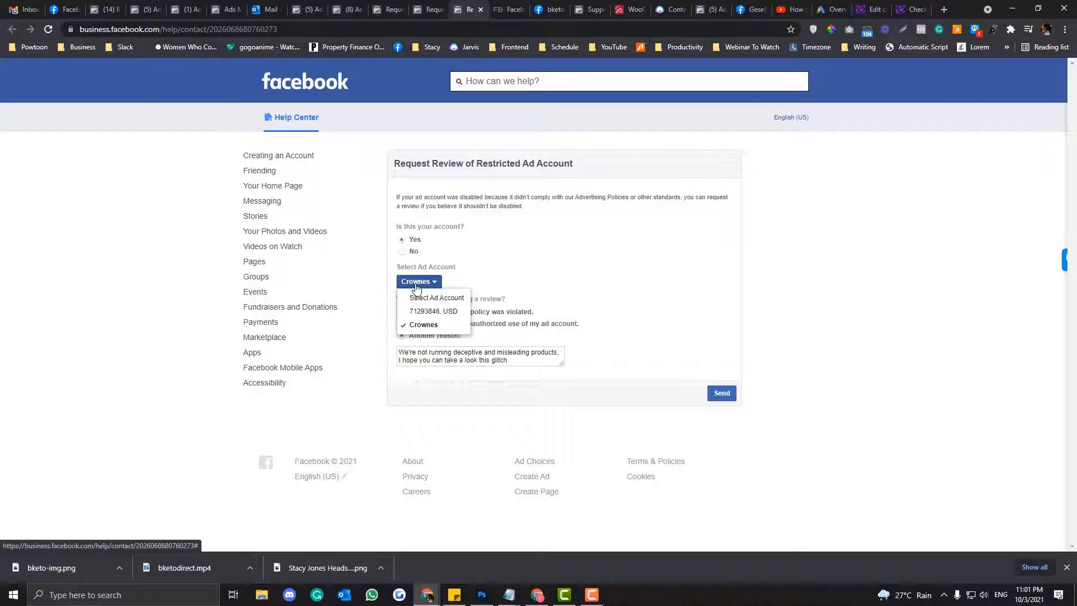
{"action": "left_click", "coordinate": [424, 324]}
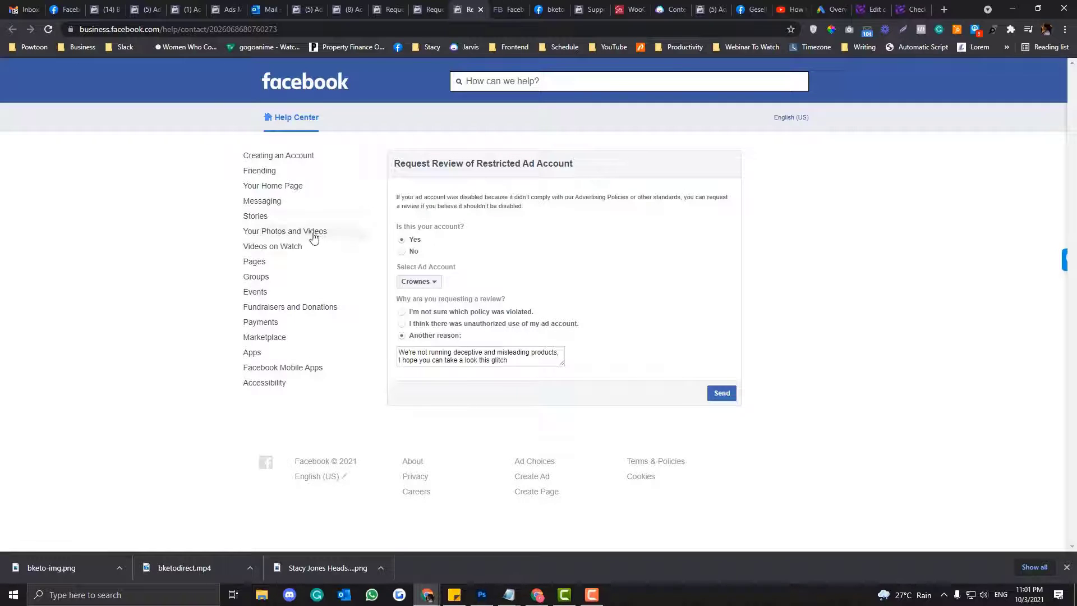
{"action": "left_click", "coordinate": [508, 10]}
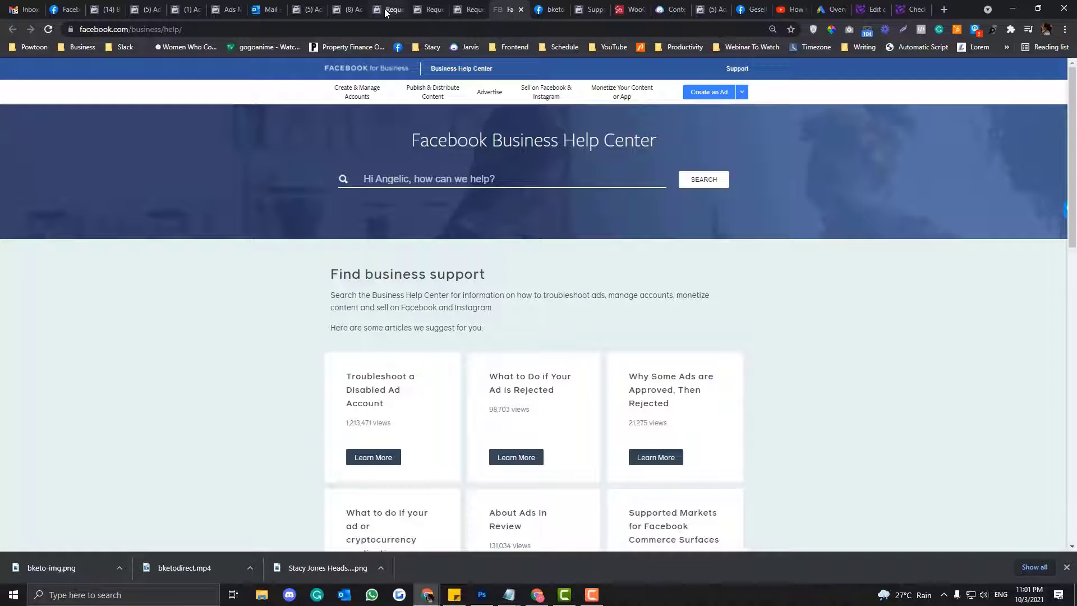
- From the Business Help Center, go through Get Started and Audience Network Support to Email support
{"action": "left_click", "coordinate": [430, 10]}
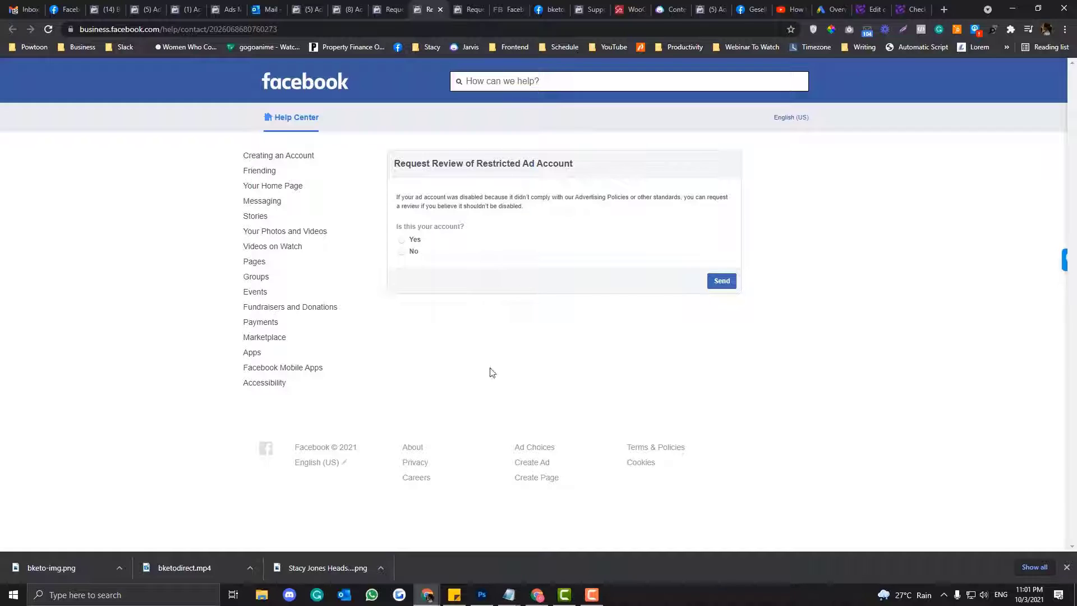
{"action": "left_click", "coordinate": [509, 11]}
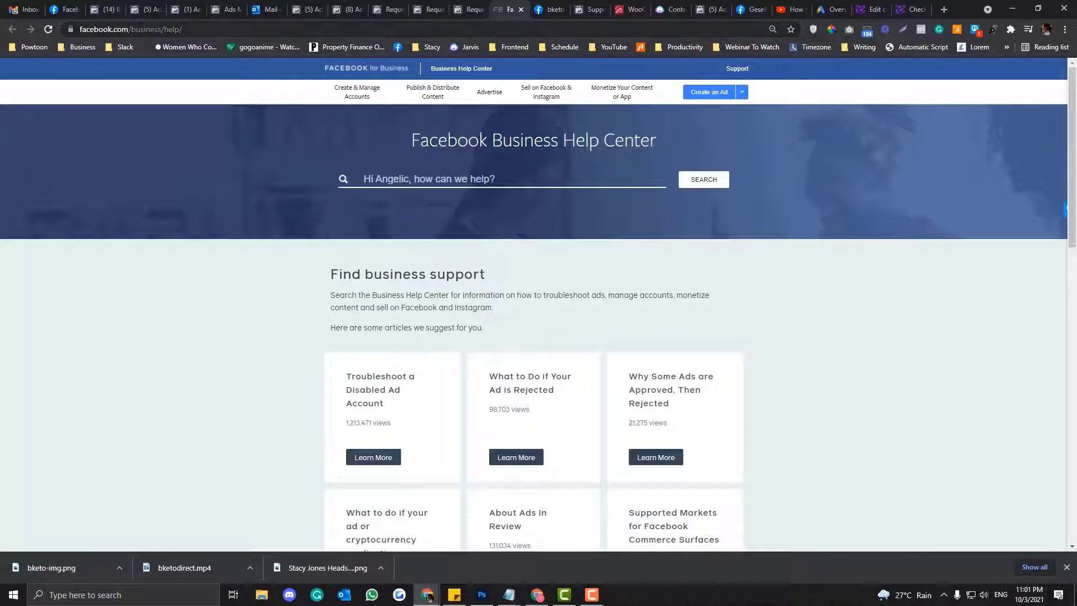
{"action": "scroll", "coordinate": [474, 307], "scroll_direction": "down", "scroll_amount": 10}
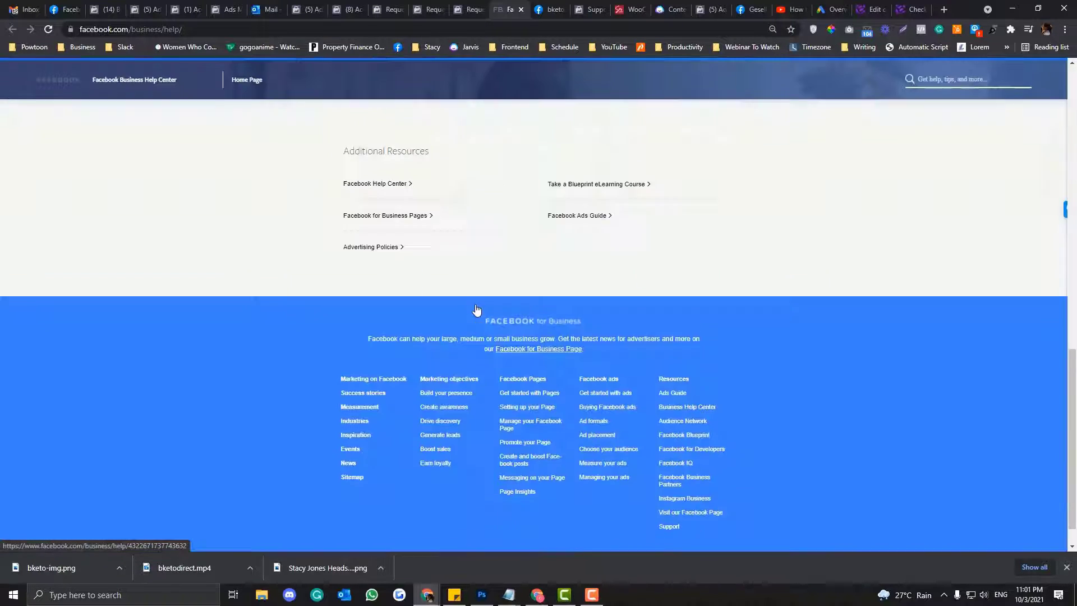
{"action": "scroll", "coordinate": [474, 307], "scroll_direction": "up", "scroll_amount": 3}
{"action": "left_click", "coordinate": [679, 241]}
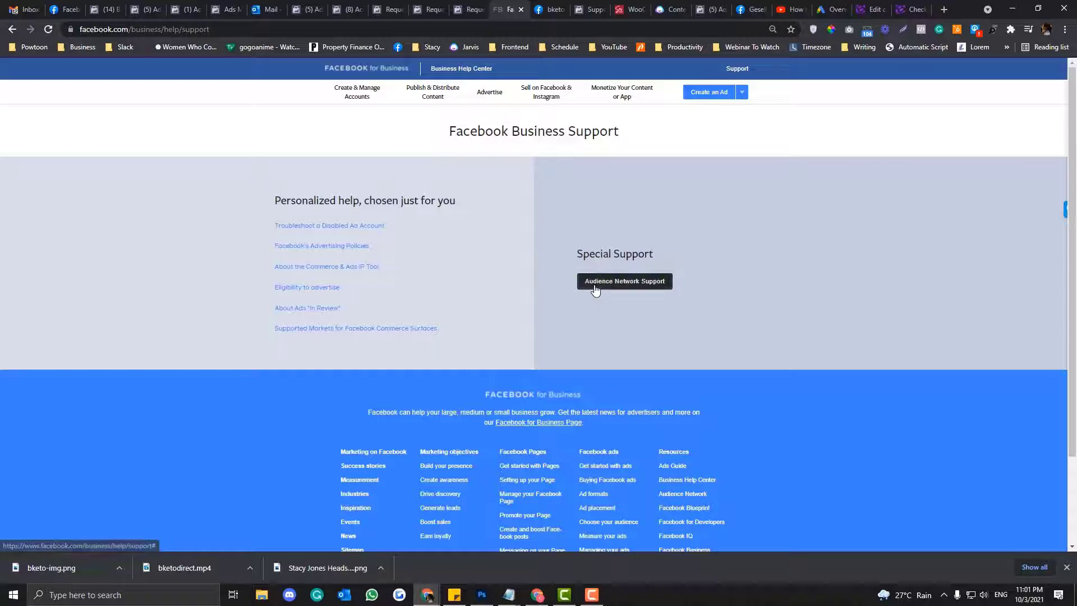
{"action": "left_click", "coordinate": [596, 284]}
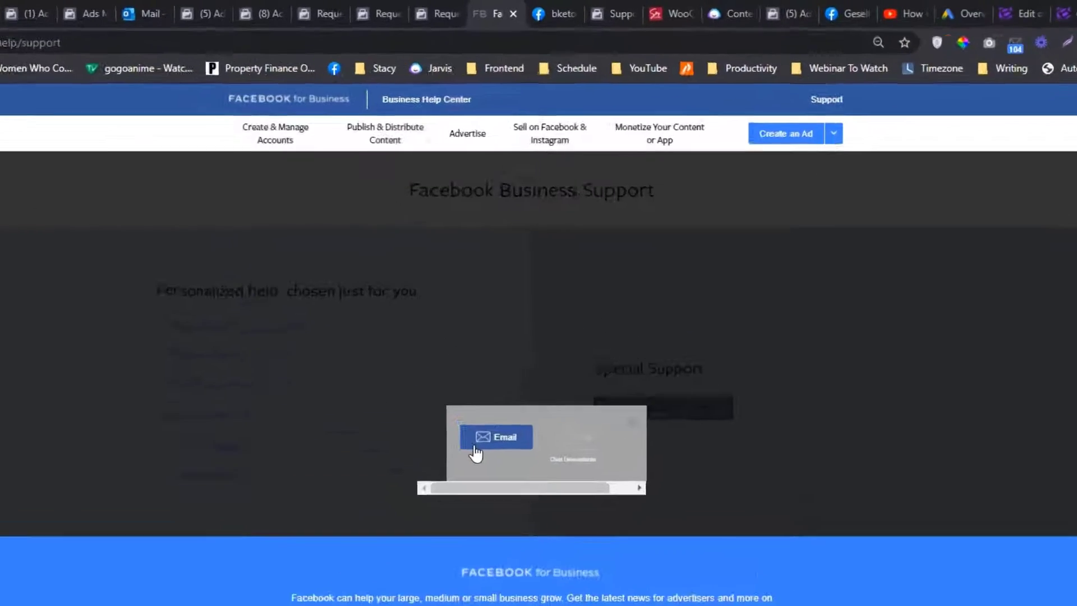
{"action": "left_click", "coordinate": [495, 312]}
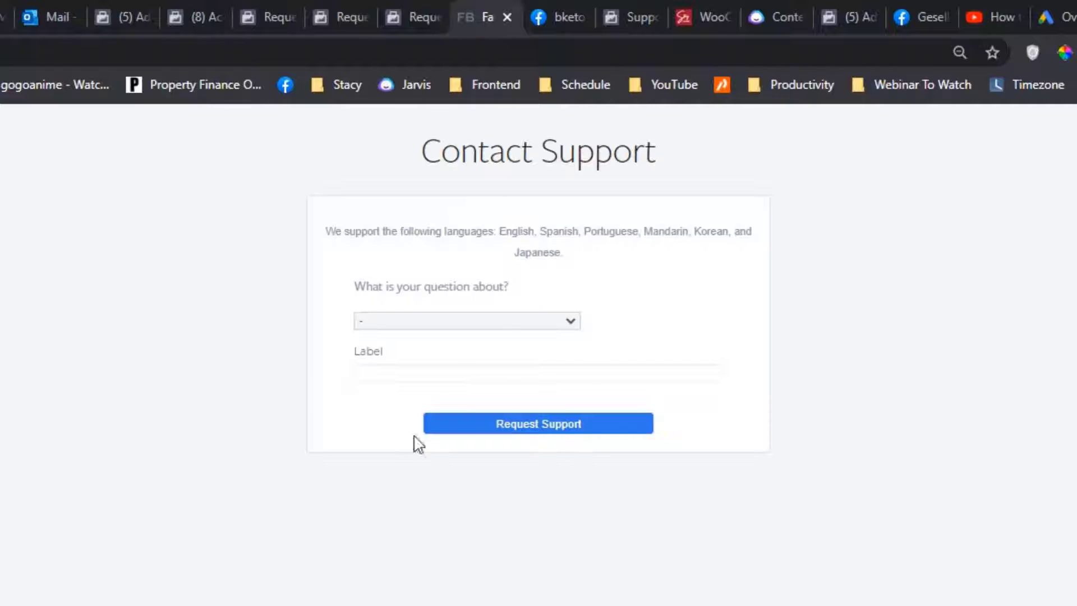
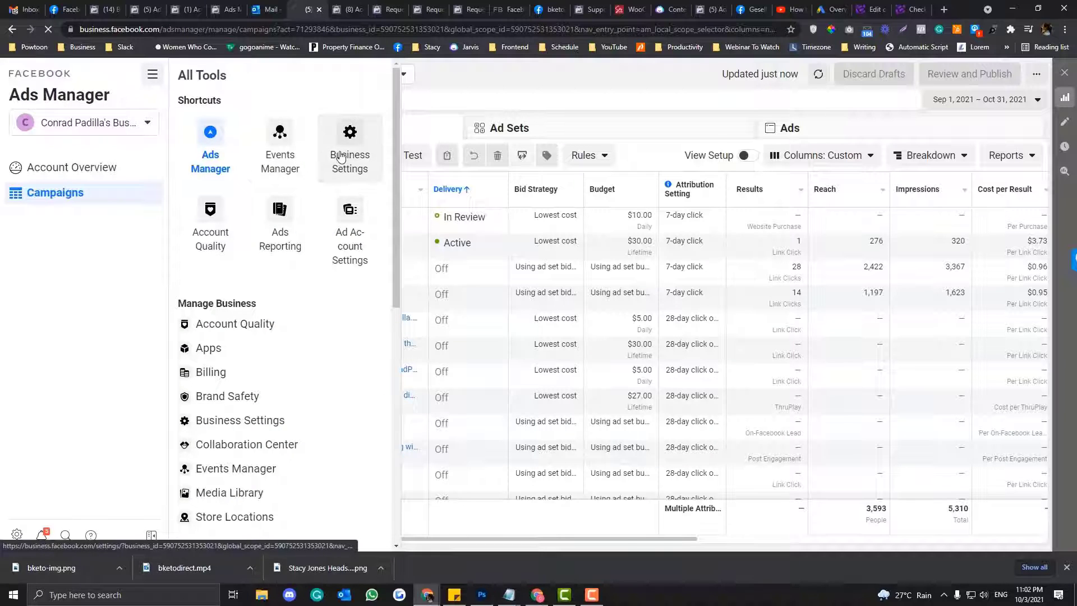
- Open Business Settings > Business Info and copy the Business Manager ID
{"action": "left_click", "coordinate": [346, 159]}
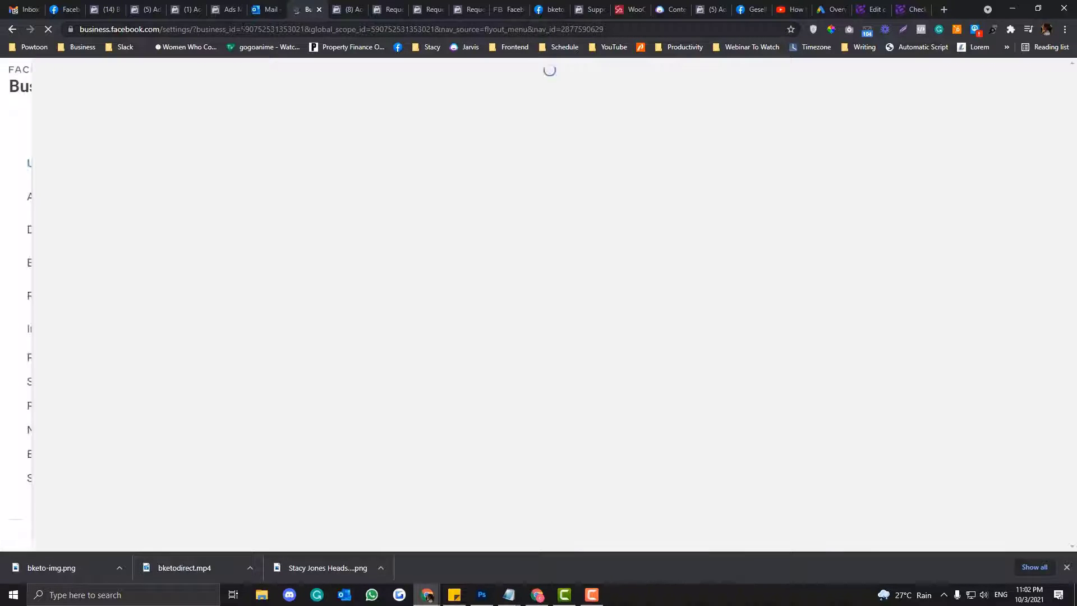
{"action": "scroll", "coordinate": [95, 493], "scroll_direction": "down", "scroll_amount": 2}
{"action": "scroll", "coordinate": [94, 492], "scroll_direction": "down", "scroll_amount": 1}
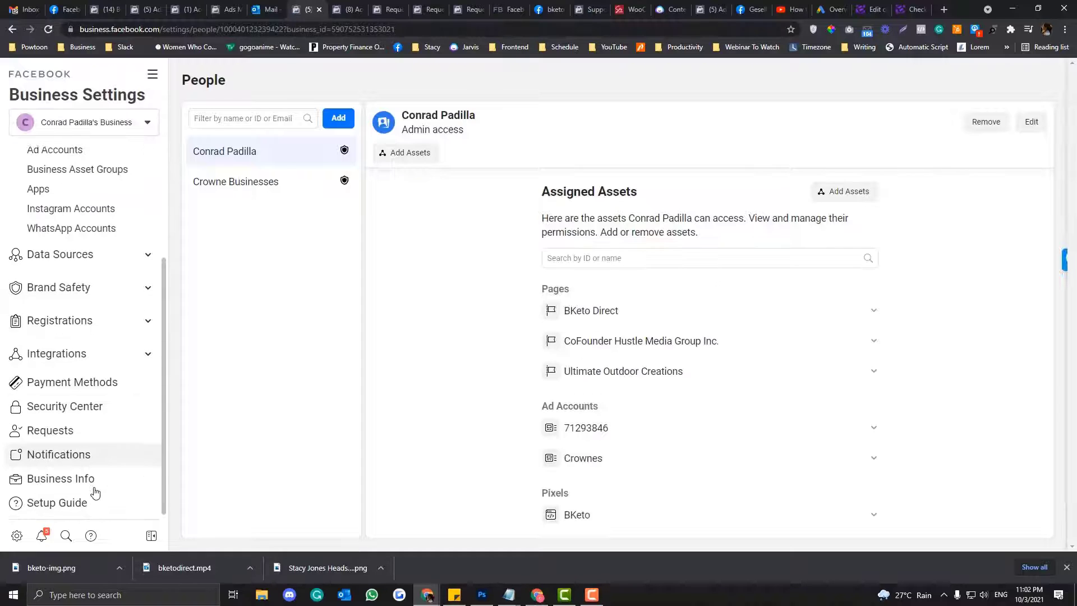
{"action": "left_click", "coordinate": [86, 479]}
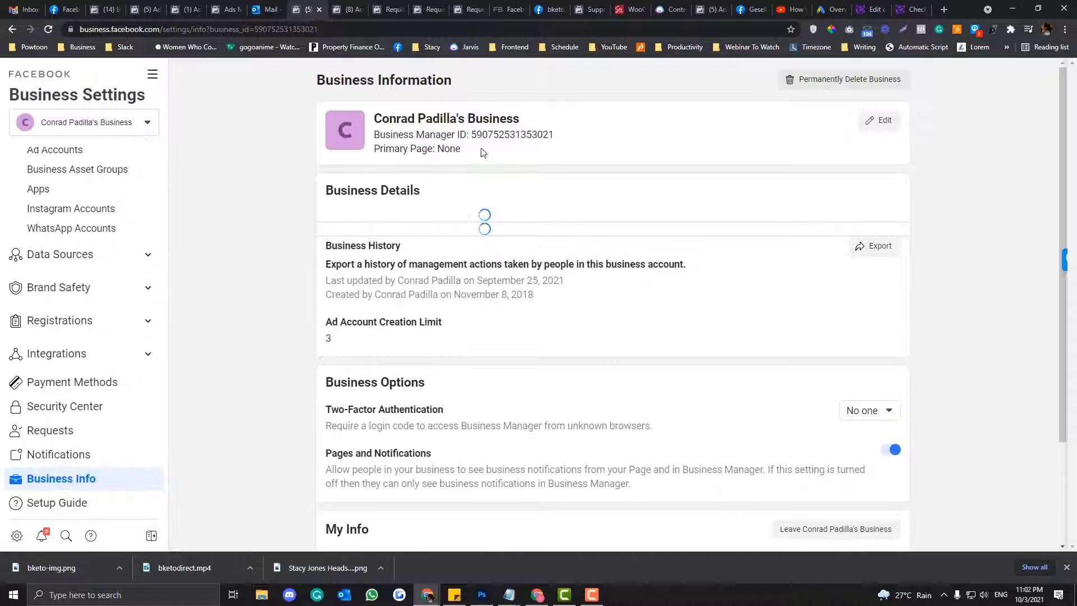
{"action": "left_click_drag", "start_coordinate": [471, 134], "coordinate": [559, 138]}
{"action": "key", "text": "ctrl+c"}
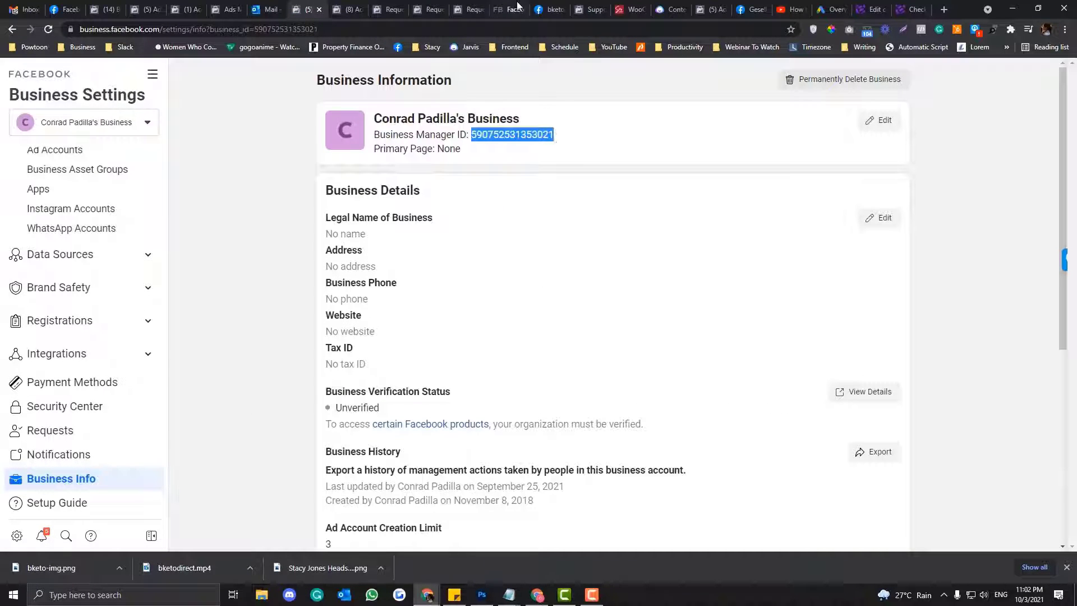
- Paste the copied ID into the Contact Support form's Business ID field
{"action": "left_click", "coordinate": [519, 9]}
{"action": "left_click", "coordinate": [512, 306]}
{"action": "key", "text": "ctrl+v"}
- Enter the subject 'Bug with Ad Account' and the label 'Disable Account'
{"action": "left_click", "coordinate": [492, 274]}
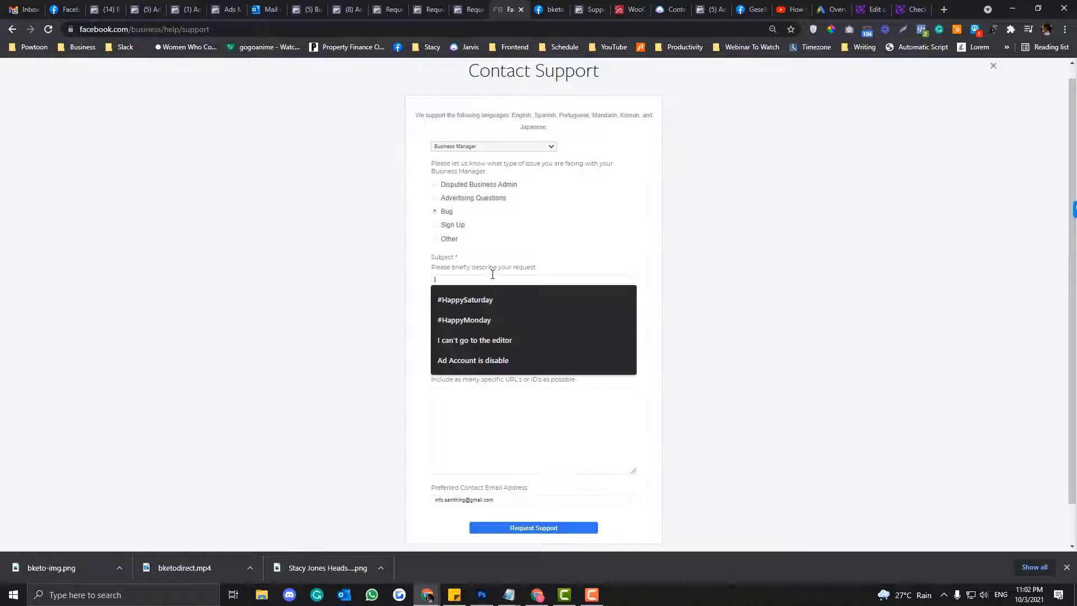
{"action": "type", "text": "Bug wi"}
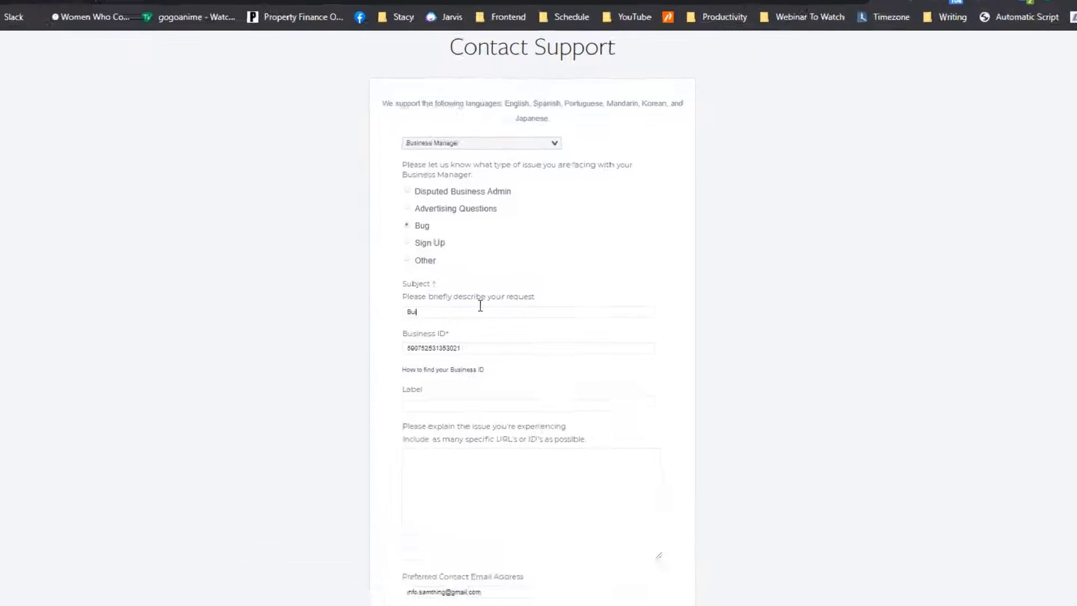
{"action": "type", "text": "th Ad Accoun"}
{"action": "key", "text": "Tab"}
{"action": "key", "text": "Tab"}
{"action": "key", "text": "Tab"}
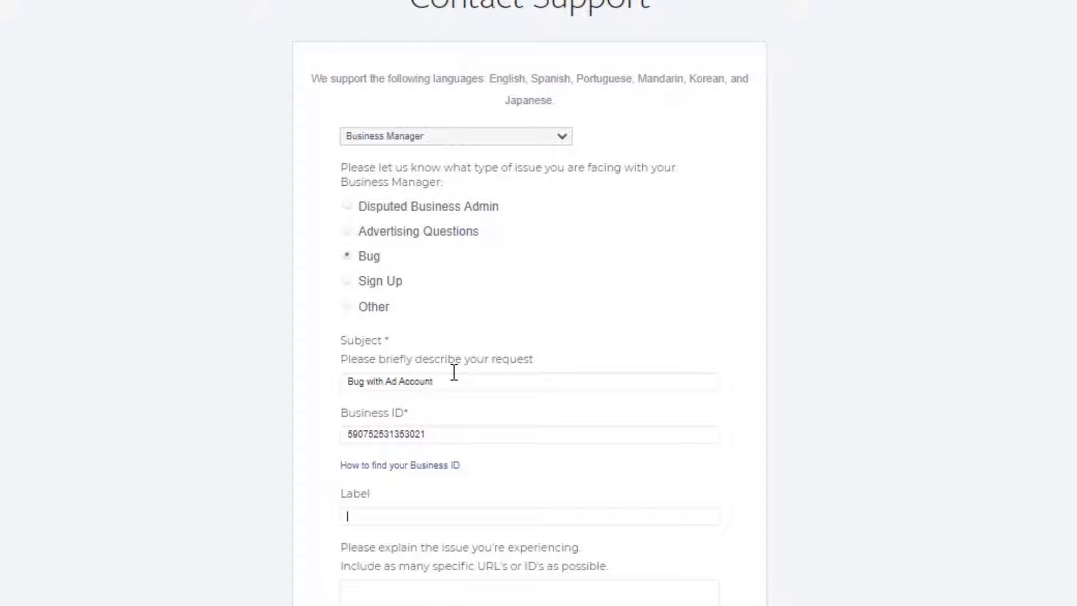
{"action": "type", "text": "Disable Account"}
- Replace the preferred contact email with a suggested saved address
{"action": "triple_click", "coordinate": [531, 495]}
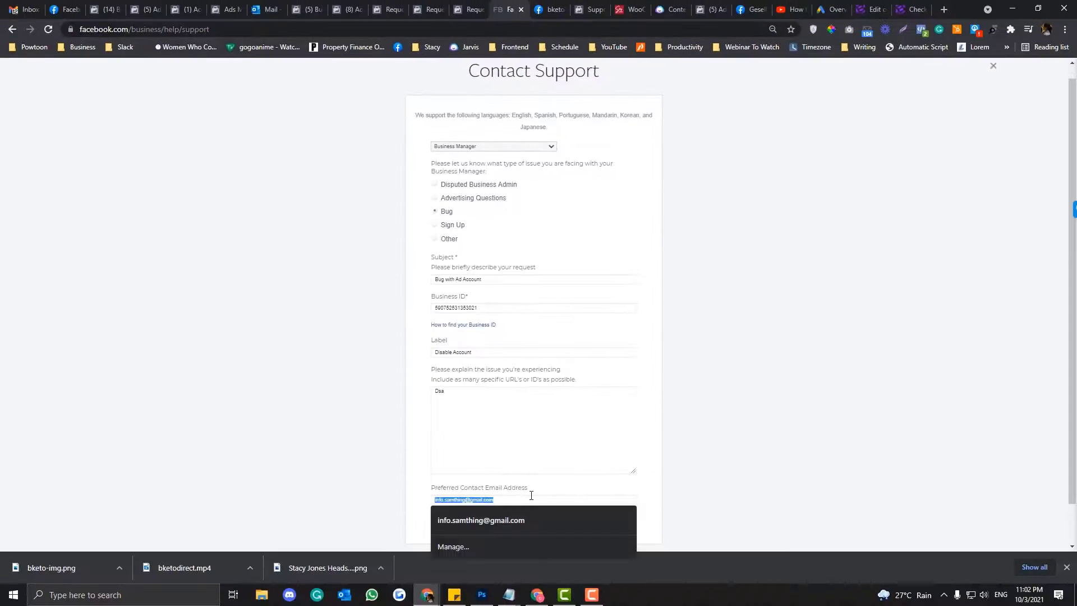
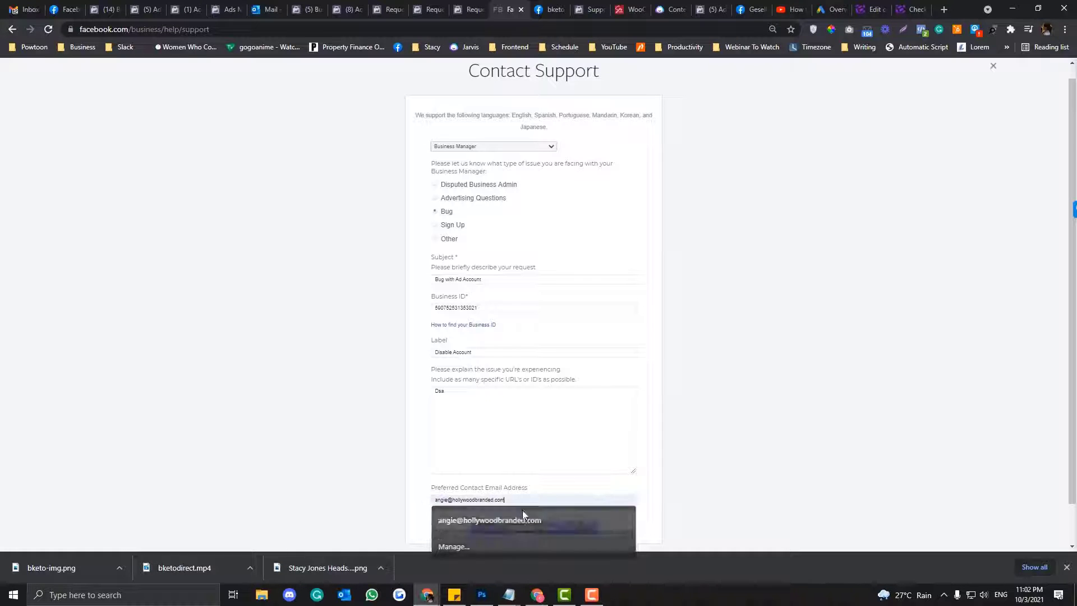
{"action": "left_click", "coordinate": [493, 520]}
{"action": "left_click", "coordinate": [507, 414]}
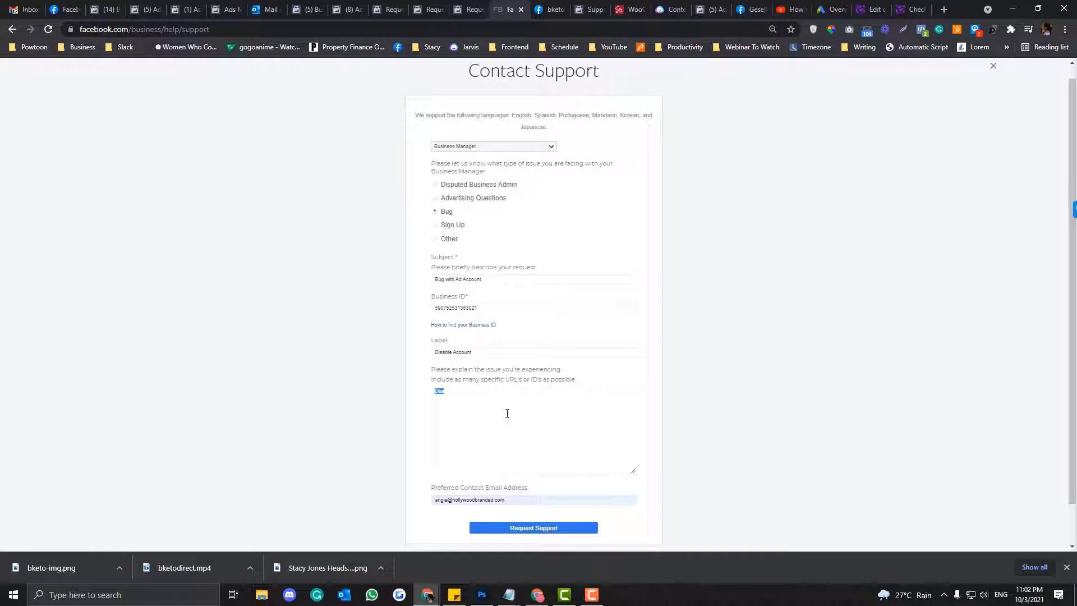
- Explain that three ad accounts were disabled for 'Unaccepted business practices' that the ads don't promote
{"action": "type", "text": "3 of m"}
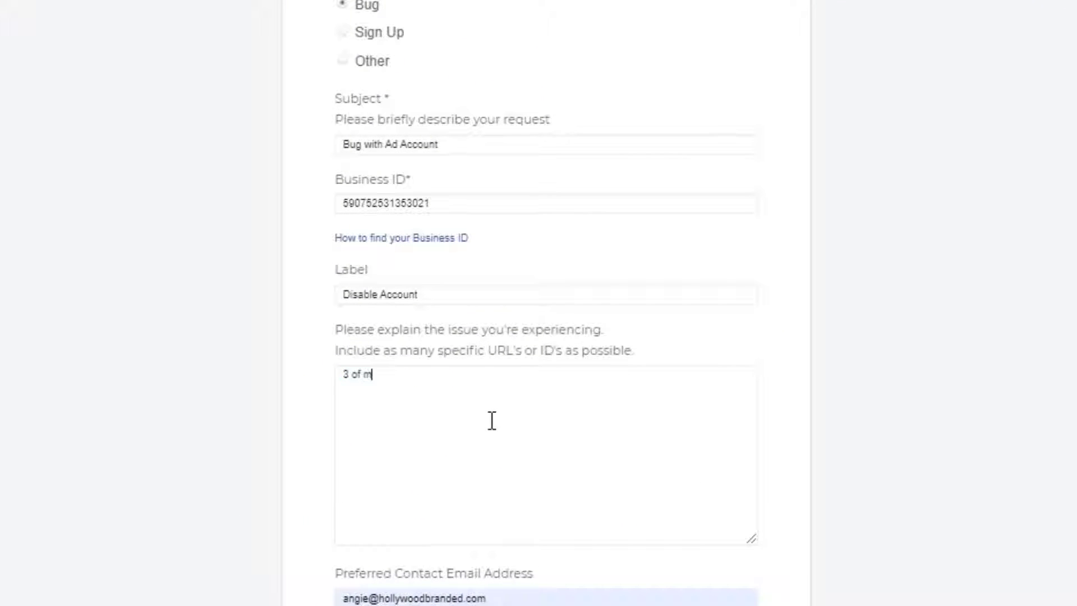
{"action": "type", "text": "y ad accounts are disable"}
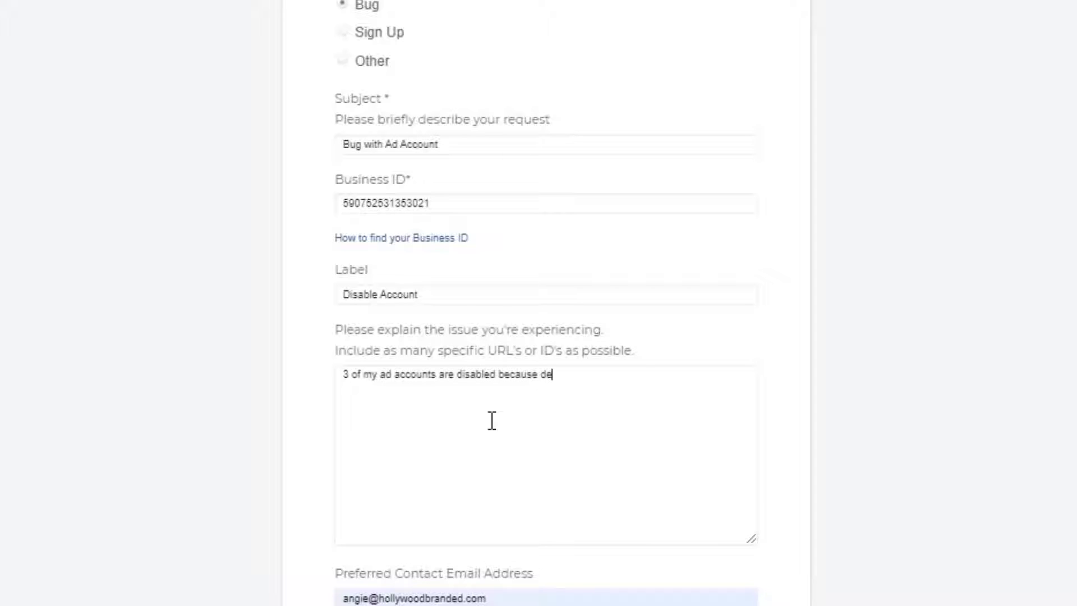
{"action": "type", "text": "d because ofue to"}
{"action": "type", "text": " \"Unaccepted "}
{"action": "type", "text": "business"}
{"action": "type", "text": " rpa"}
{"action": "key", "text": "BackSpace"}
{"action": "key", "text": "BackSpace"}
{"action": "key", "text": "BackSpace"}
{"action": "type", "text": "pracitces\""}
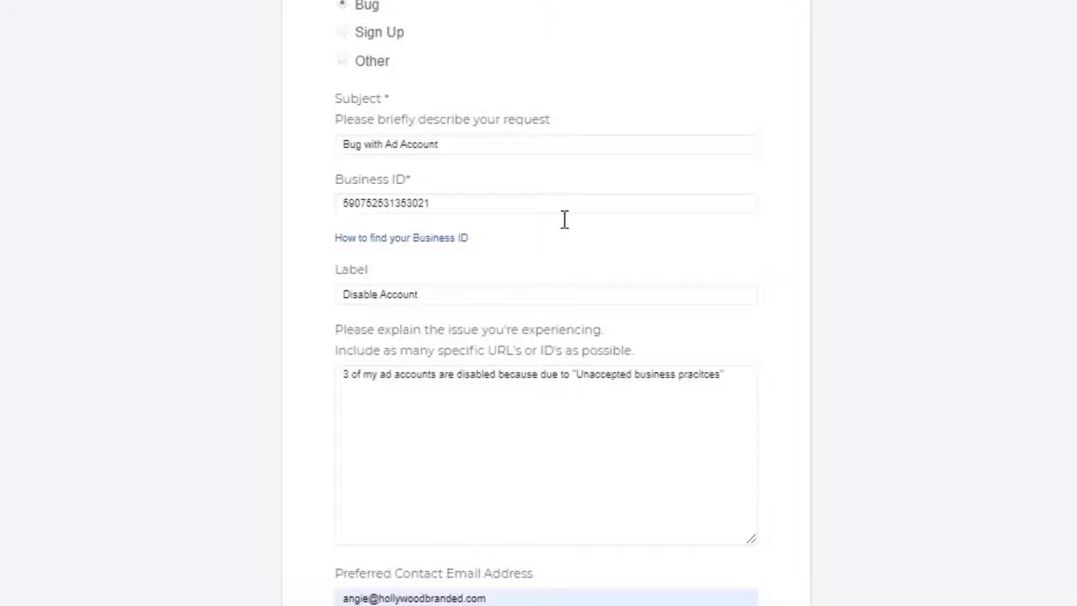
{"action": "type", "text": ". I don't think that we're promoting that beha"}
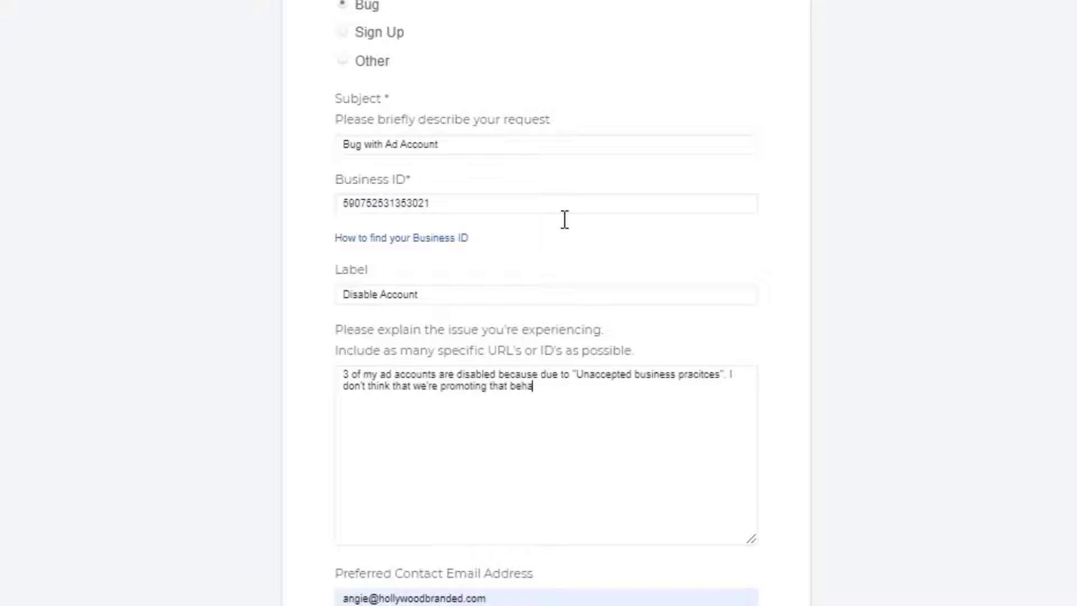
{"action": "type", "text": "vior on our ads. All of"}
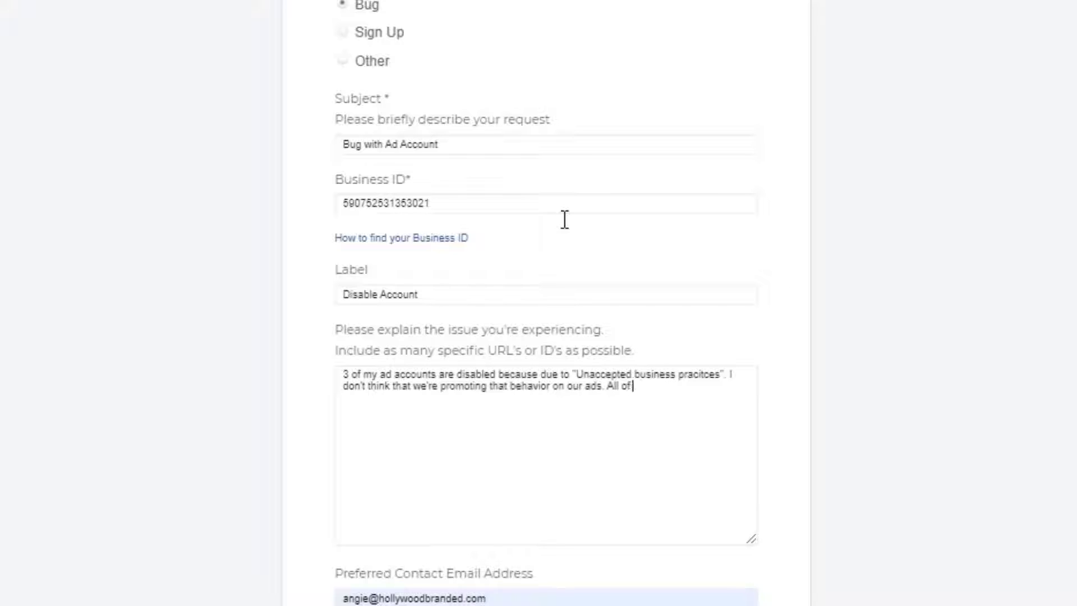
{"action": "type", "text": " our ads are pure"}
{"action": "type", "text": "ly transparent and"}
{"action": "type", "text": " educational"}
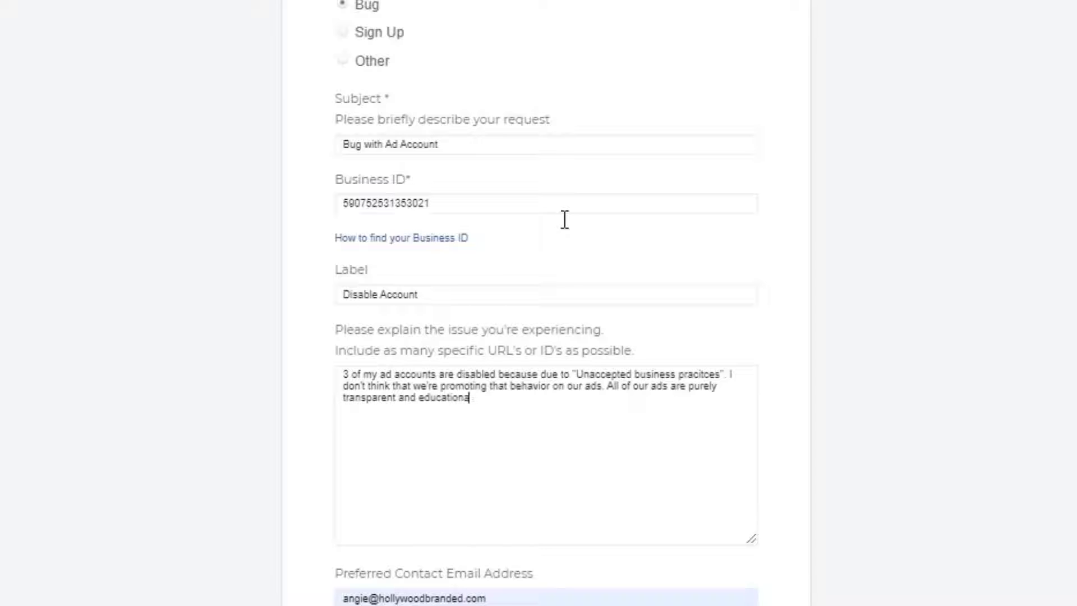
{"action": "type", "text": " video how XYZ works."}
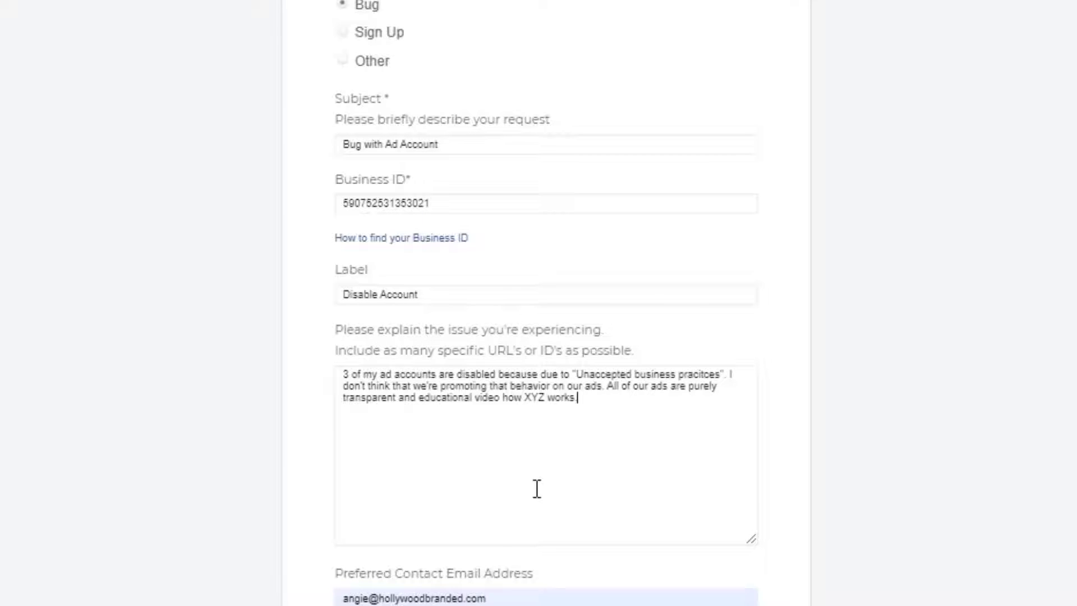
- Pick the preferred contact email from saved suggestions, then go to Outlook Mail
{"action": "key", "text": "ctrl+a"}
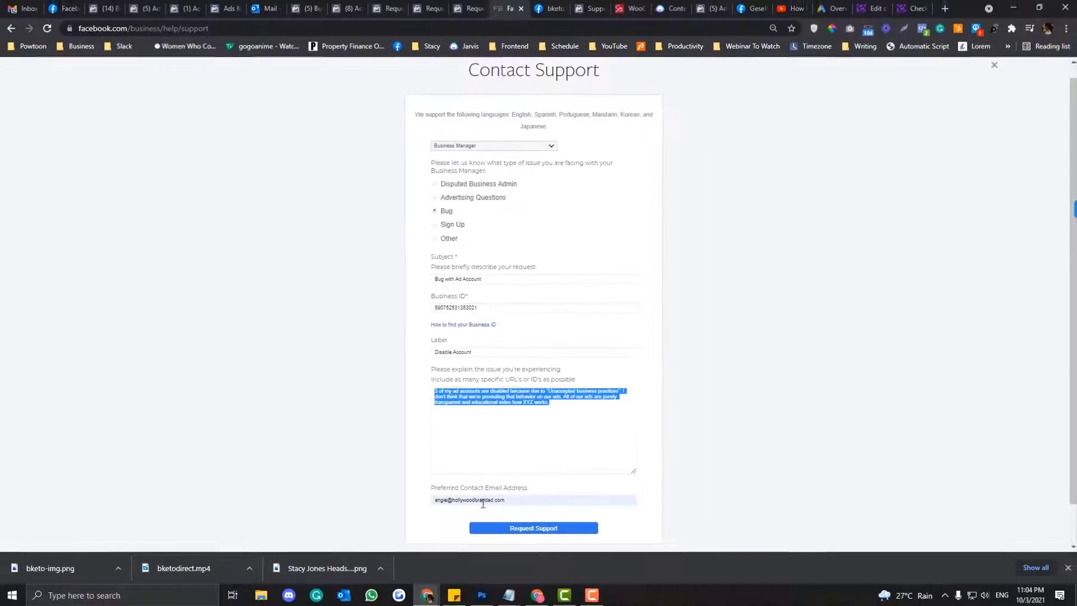
{"action": "left_click", "coordinate": [494, 599]}
{"action": "left_click", "coordinate": [722, 447]}
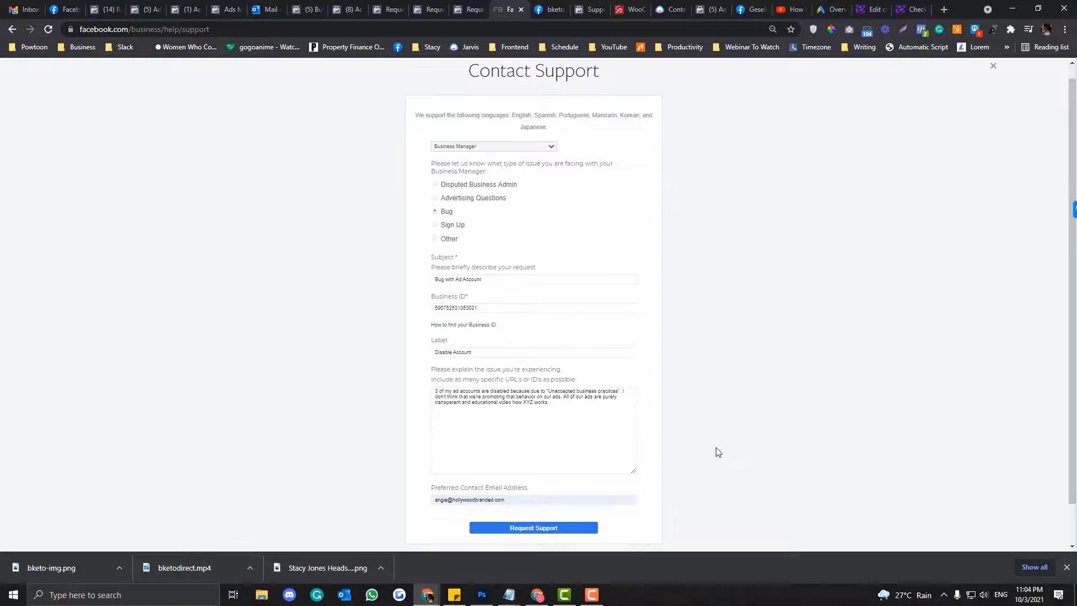
{"action": "scroll", "coordinate": [541, 504], "scroll_direction": "down", "scroll_amount": 1}
{"action": "left_click", "coordinate": [538, 452]}
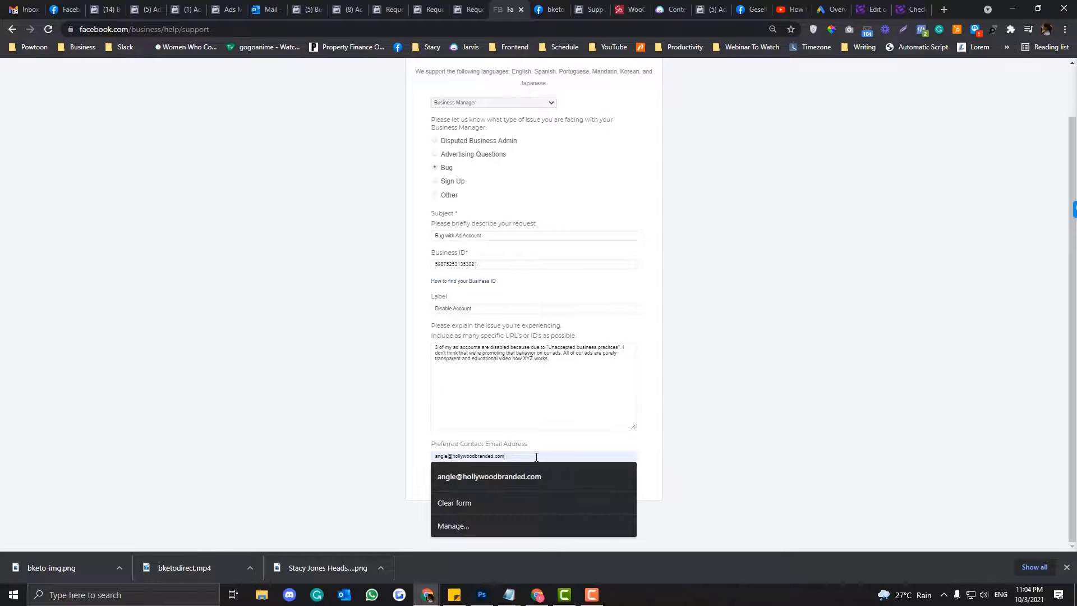
{"action": "left_click", "coordinate": [261, 7]}
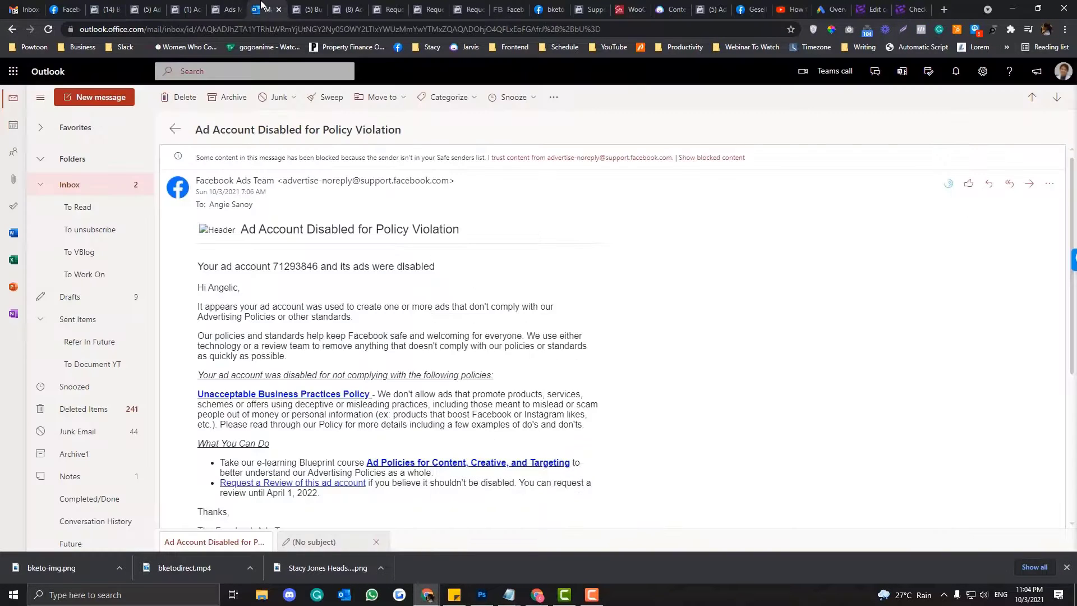
- Read the 'Ad Account is disable' support email in Outlook, then return to Account Quality
{"action": "left_click", "coordinate": [106, 186]}
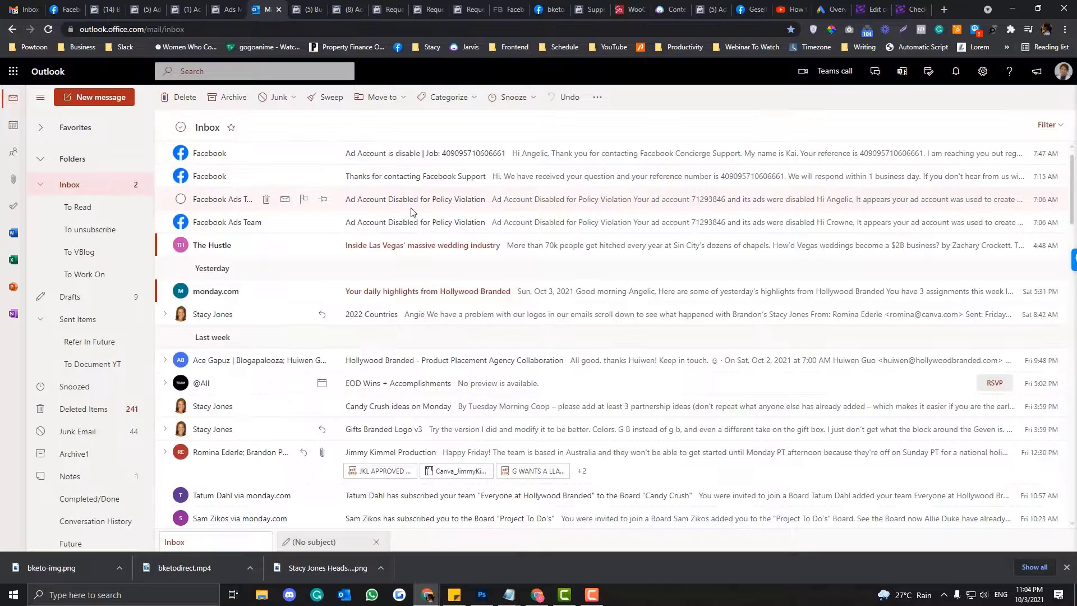
{"action": "left_click", "coordinate": [433, 156]}
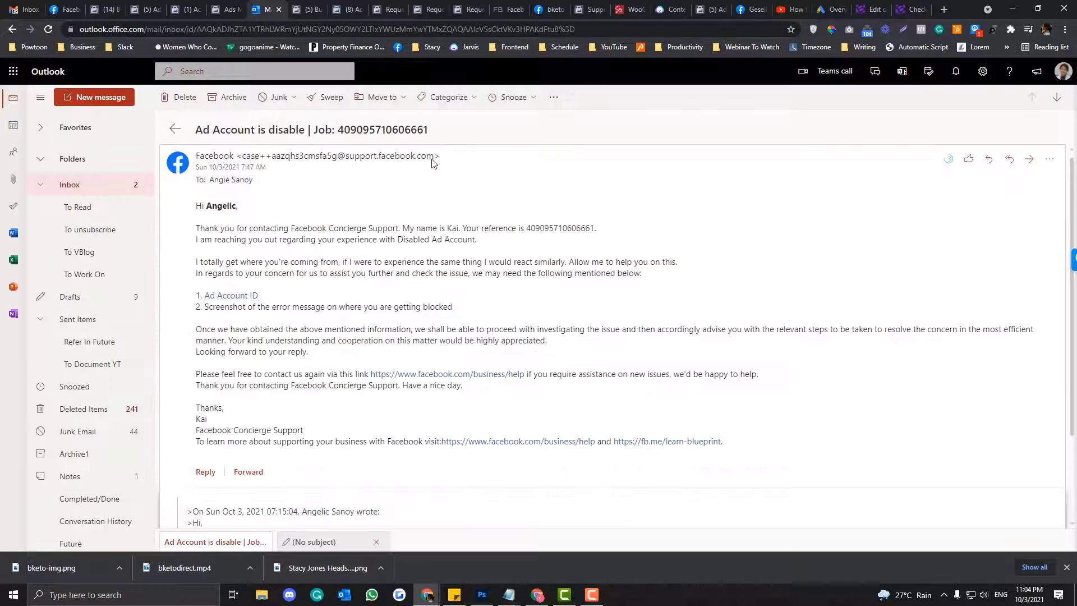
{"action": "left_click", "coordinate": [121, 195]}
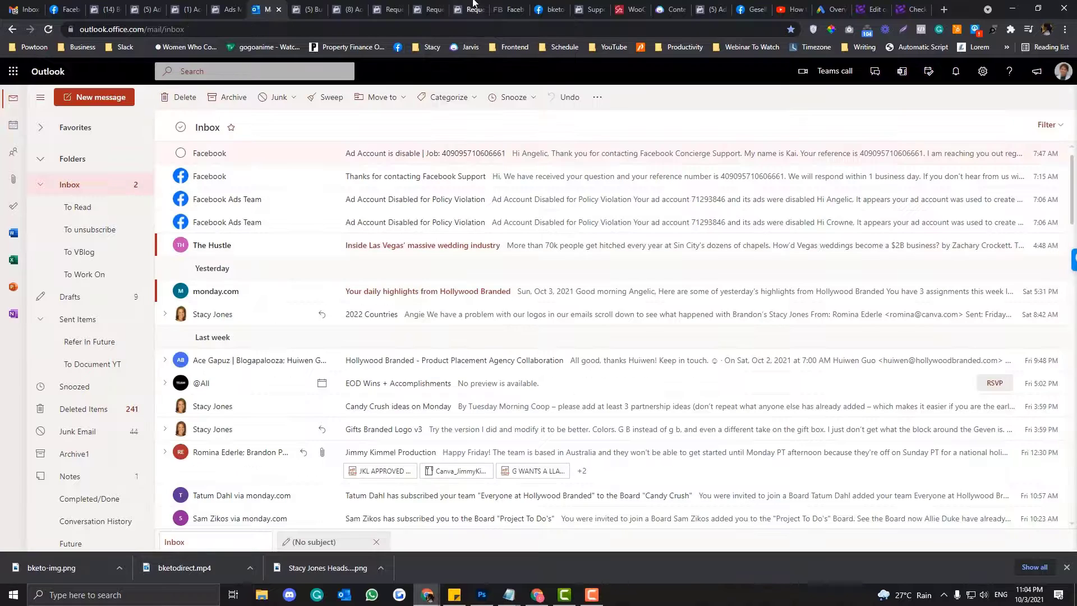
{"action": "left_click", "coordinate": [469, 10]}
{"action": "left_click", "coordinate": [418, 6]}
- Close the duplicate Account Quality and Request Review tabs
{"action": "left_click", "coordinate": [345, 8]}
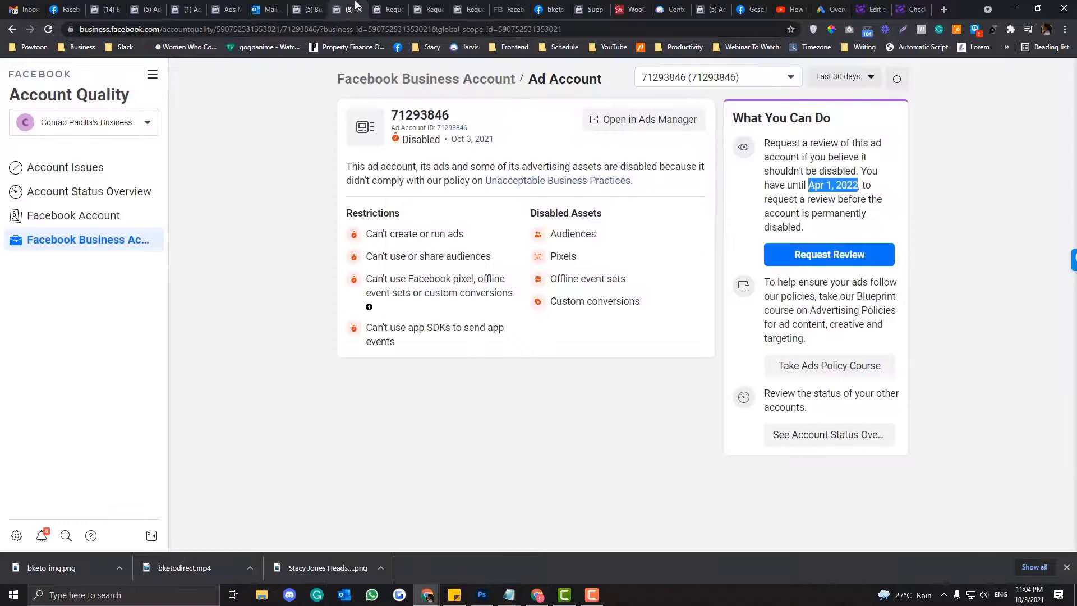
{"action": "left_click", "coordinate": [390, 8]}
{"action": "left_click", "coordinate": [358, 7]}
{"action": "left_click", "coordinate": [357, 10]}
{"action": "left_click", "coordinate": [357, 11]}
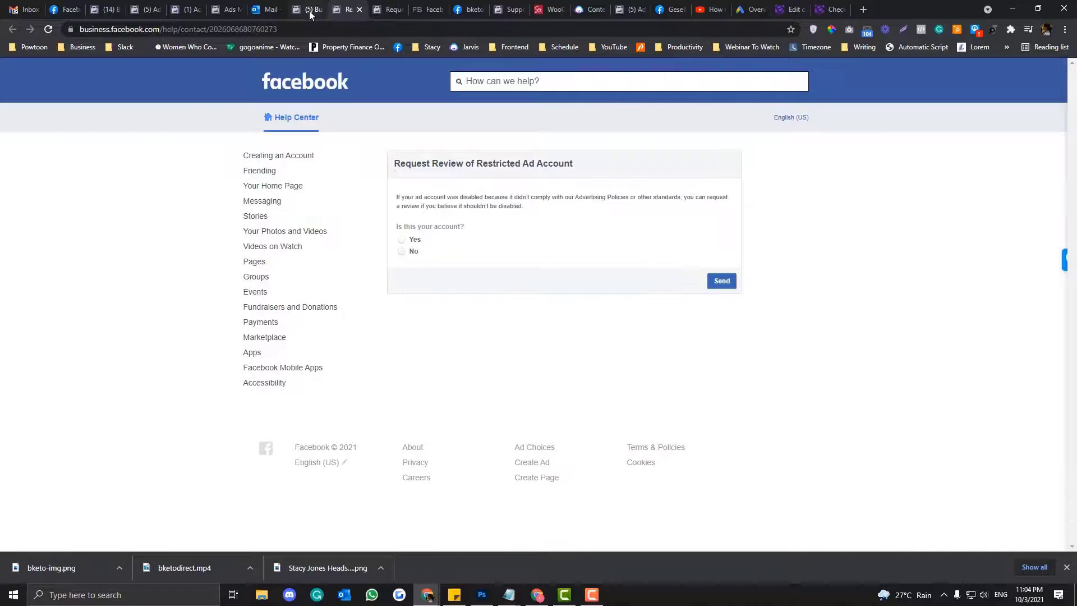
- Review the remaining open tabs and show All Tools on Business Home
{"action": "left_click", "coordinate": [309, 11]}
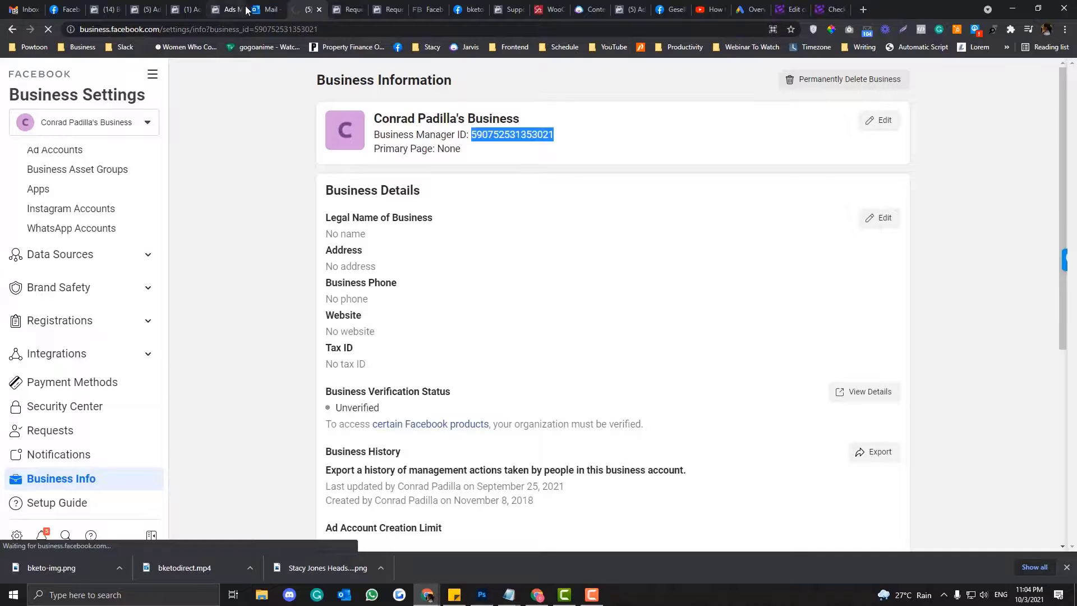
{"action": "left_click", "coordinate": [247, 9]}
{"action": "left_click", "coordinate": [185, 9]}
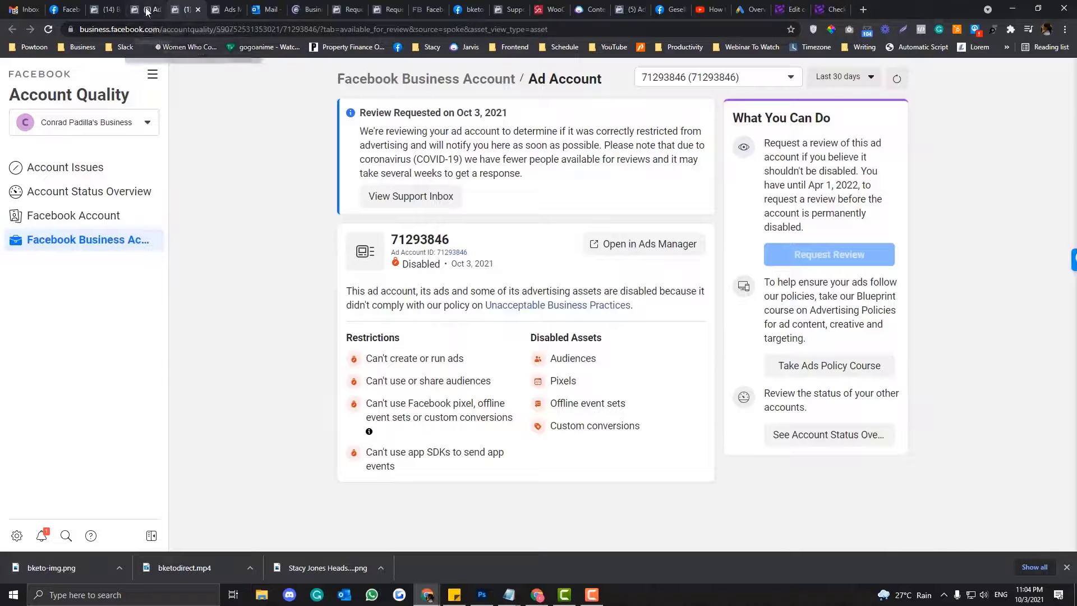
{"action": "left_click", "coordinate": [147, 10]}
{"action": "left_click", "coordinate": [109, 10]}
{"action": "left_click", "coordinate": [146, 9]}
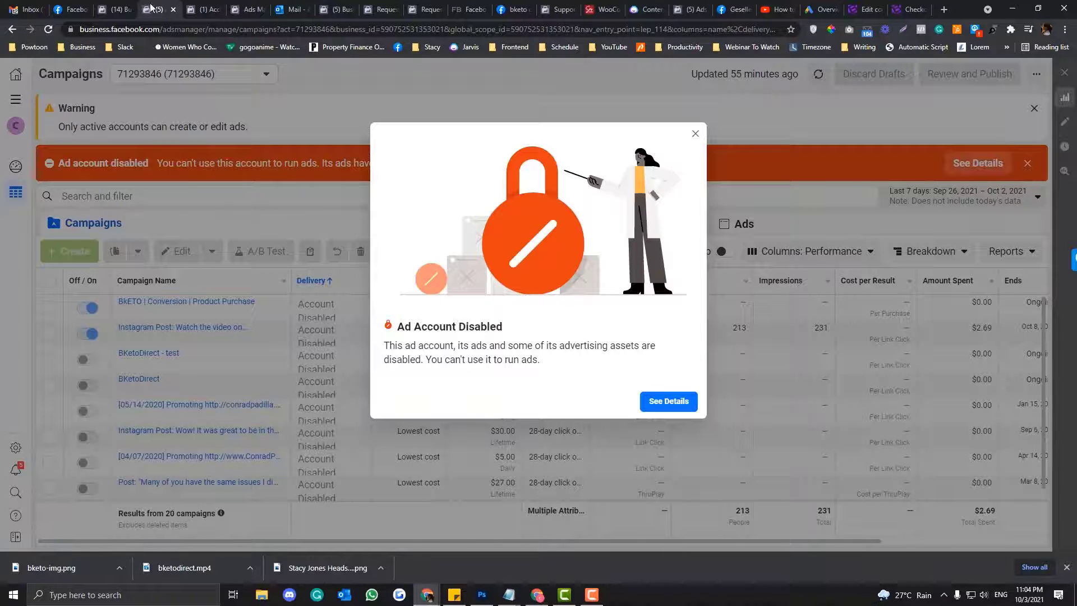
{"action": "left_click", "coordinate": [129, 5]}
{"action": "left_click", "coordinate": [152, 74]}
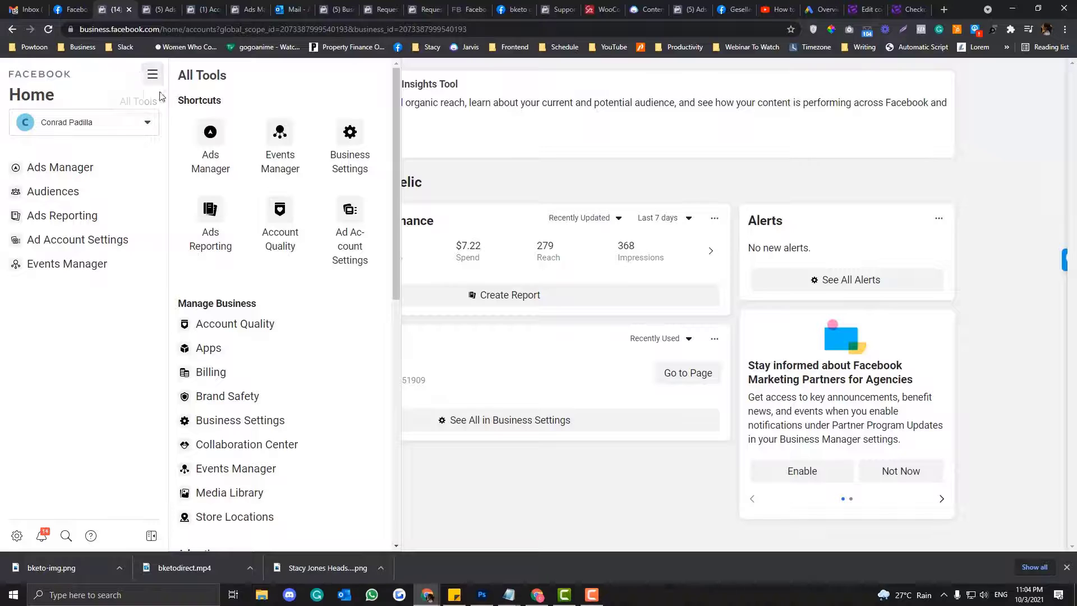
- Open Account Quality and switch to the business with two ad accounts and three Pages
{"action": "left_click", "coordinate": [280, 217]}
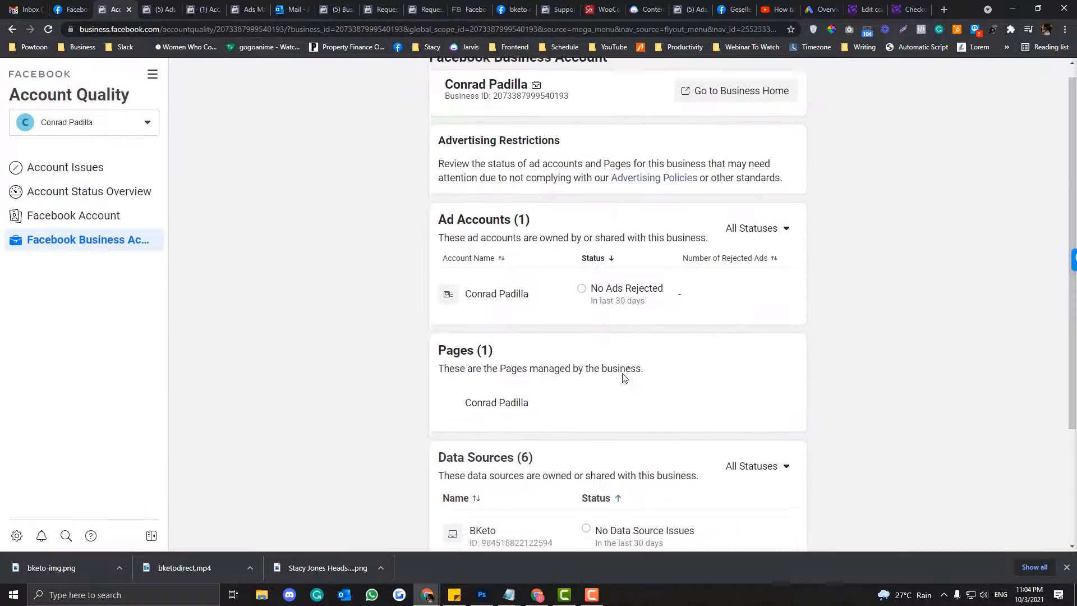
{"action": "scroll", "coordinate": [543, 351], "scroll_direction": "down", "scroll_amount": 3}
{"action": "scroll", "coordinate": [579, 406], "scroll_direction": "up", "scroll_amount": 3}
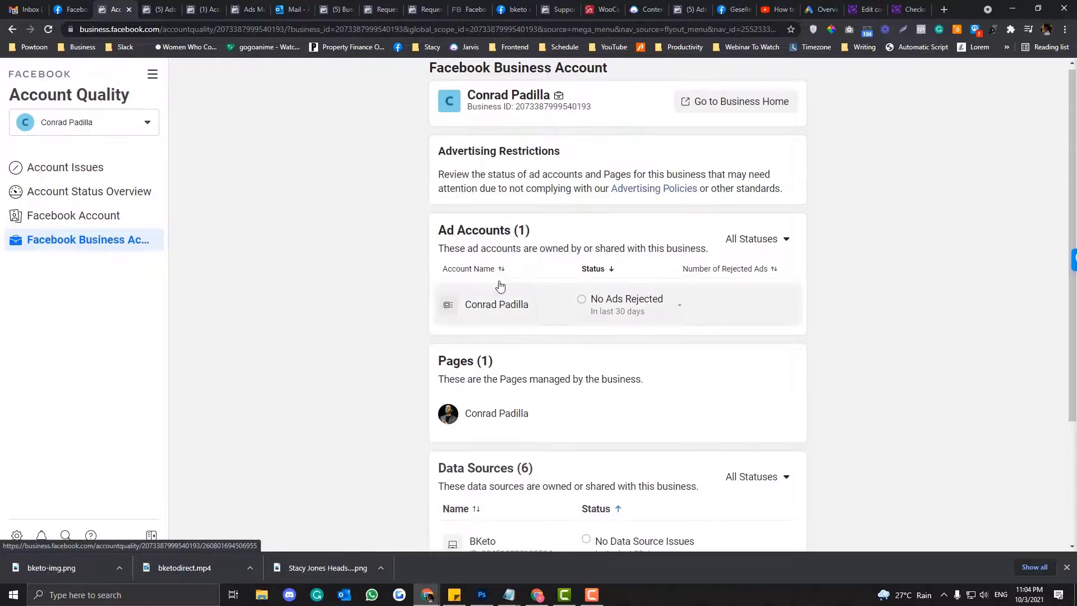
{"action": "left_click", "coordinate": [115, 123]}
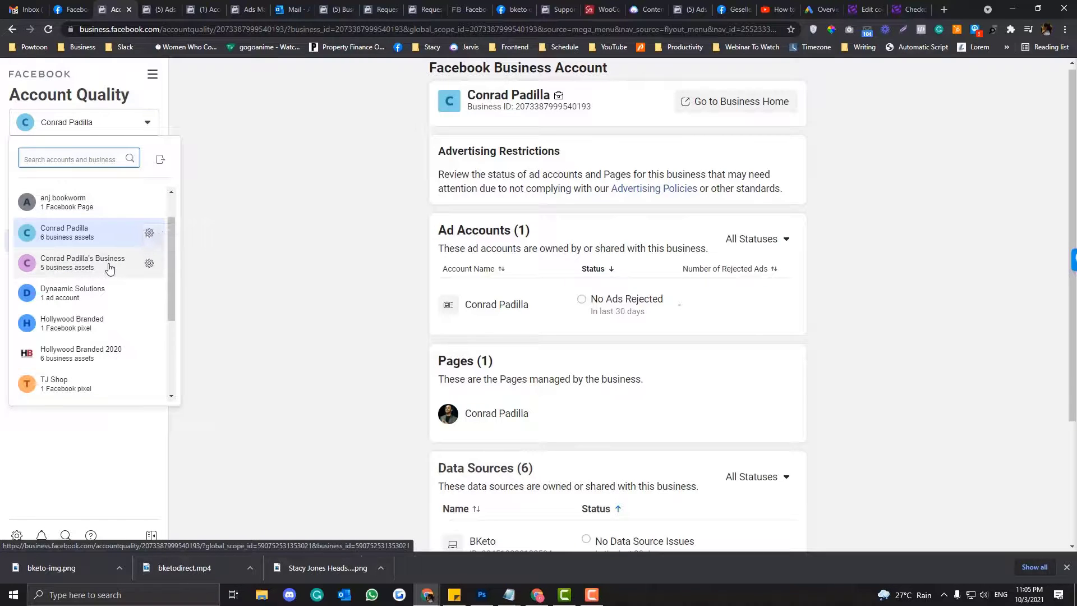
{"action": "left_click", "coordinate": [110, 268]}
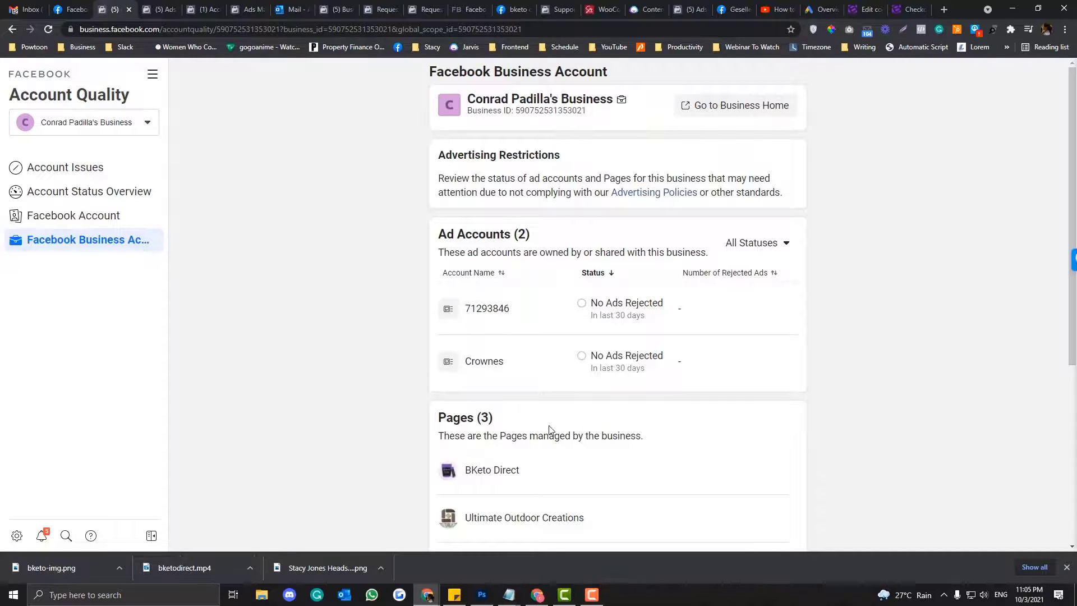
{"action": "scroll", "coordinate": [548, 429], "scroll_direction": "down", "scroll_amount": 3}
{"action": "scroll", "coordinate": [549, 429], "scroll_direction": "up", "scroll_amount": 3}
{"action": "scroll", "coordinate": [548, 430], "scroll_direction": "down", "scroll_amount": 2}
{"action": "scroll", "coordinate": [549, 429], "scroll_direction": "up", "scroll_amount": 2}
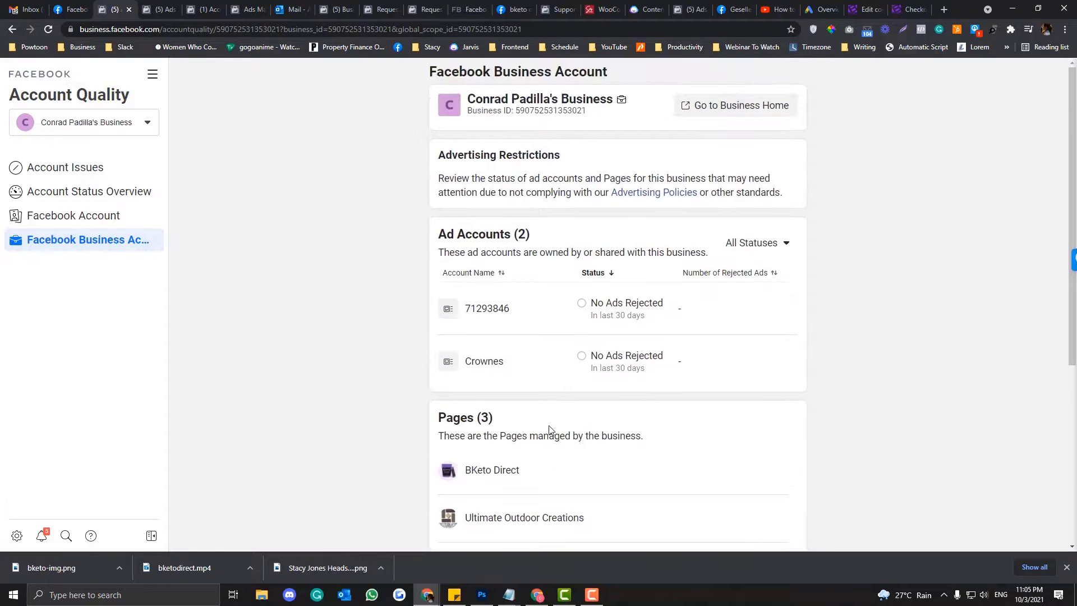